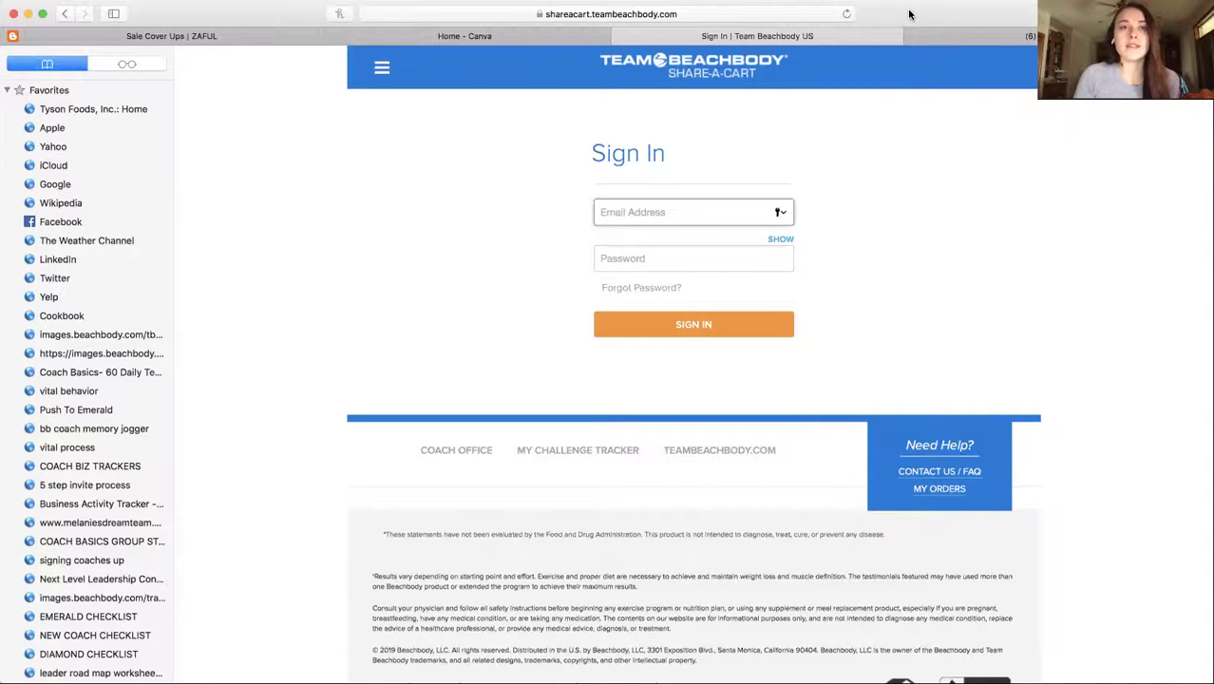
Load teambeachbody.com in the other browser tab
left_click(997, 36)
left_click(836, 15)
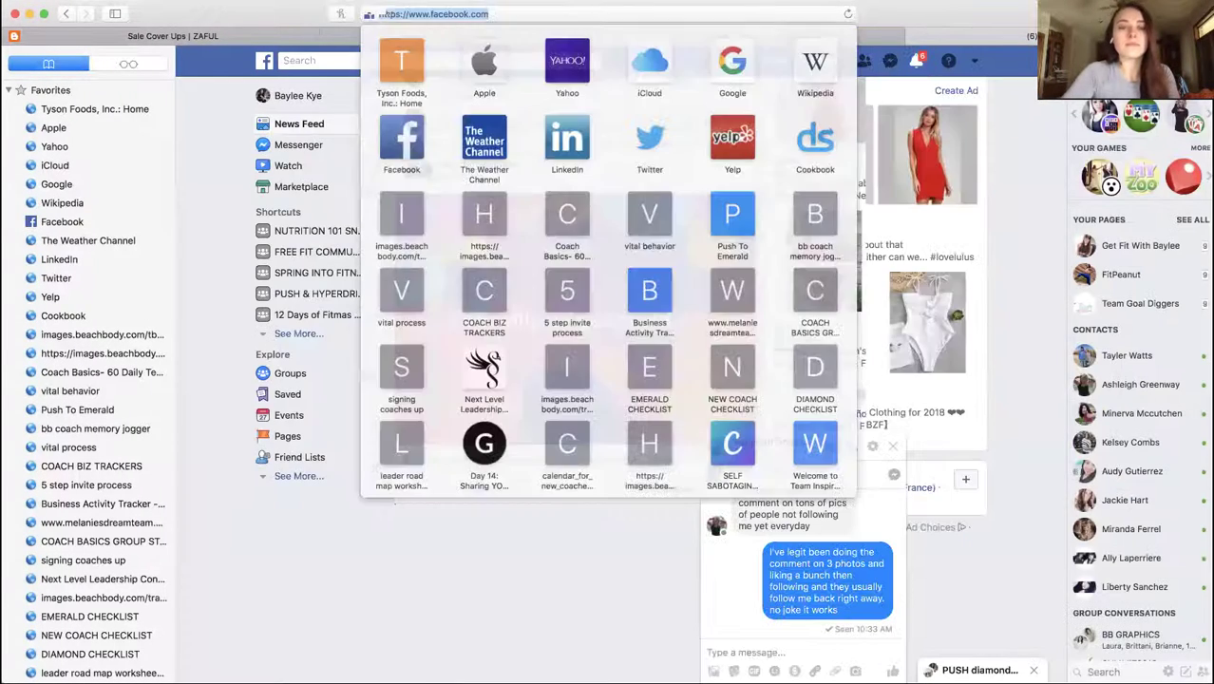
type("teambeachbody.com")
key("Return")
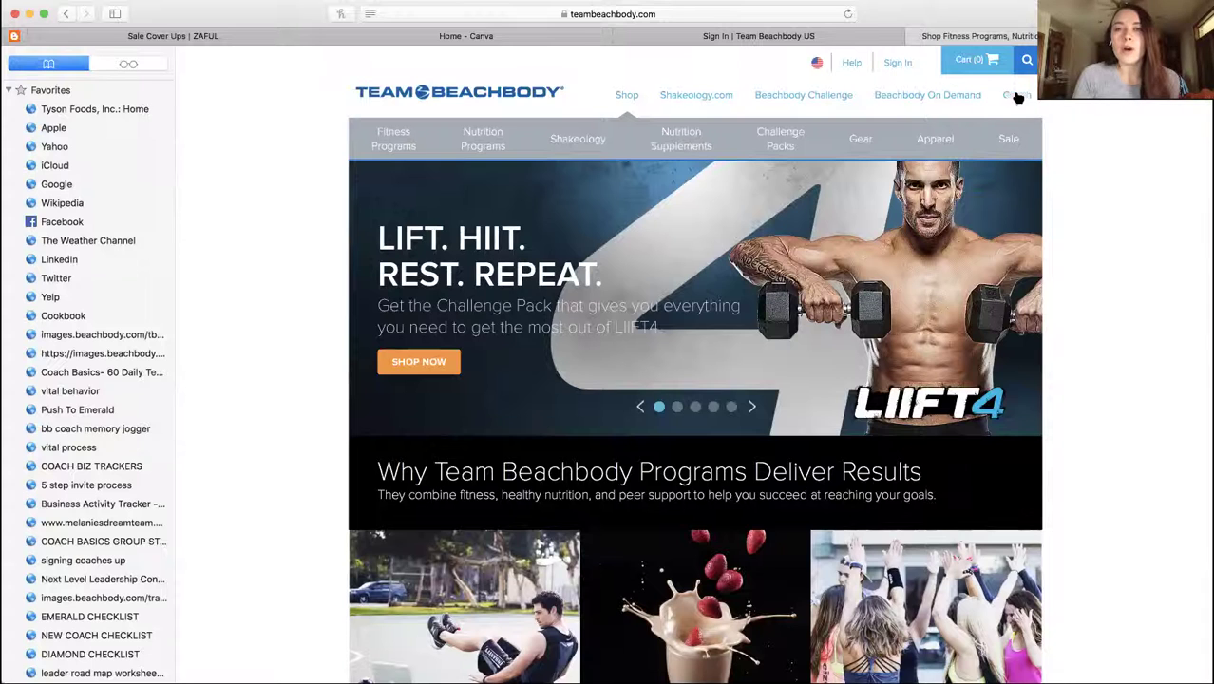
Sign in to the coach account using the saved login from autofill
left_click(892, 63)
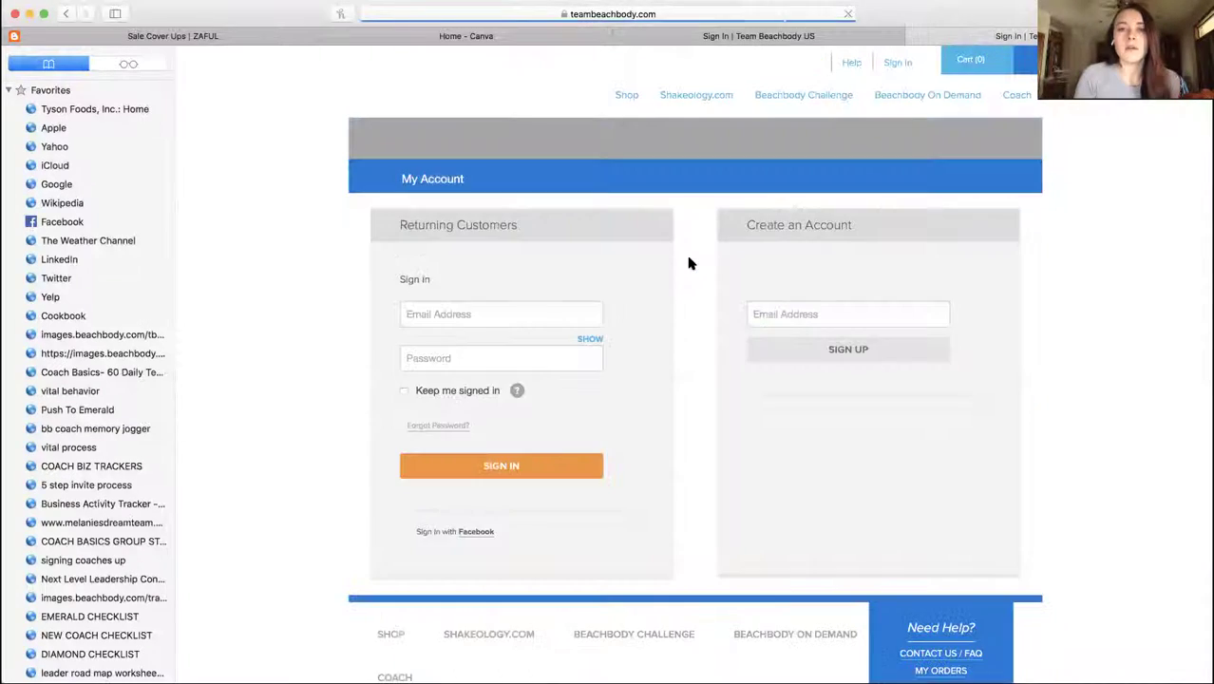
left_click(589, 314)
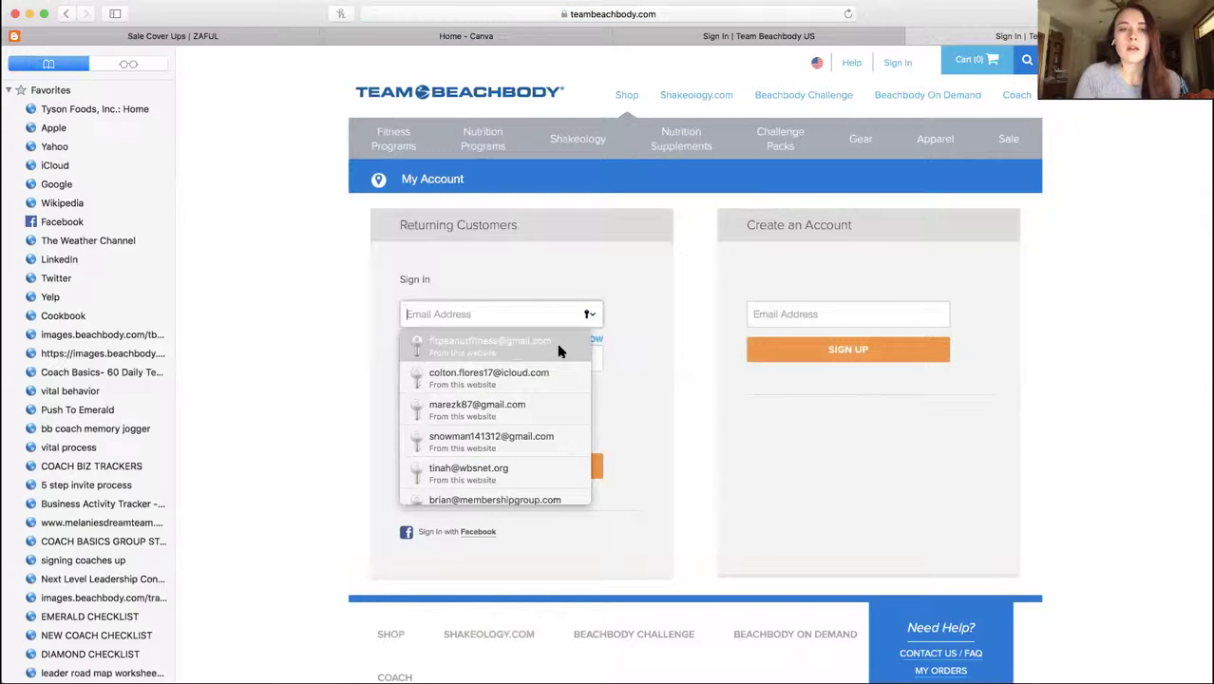
left_click(561, 348)
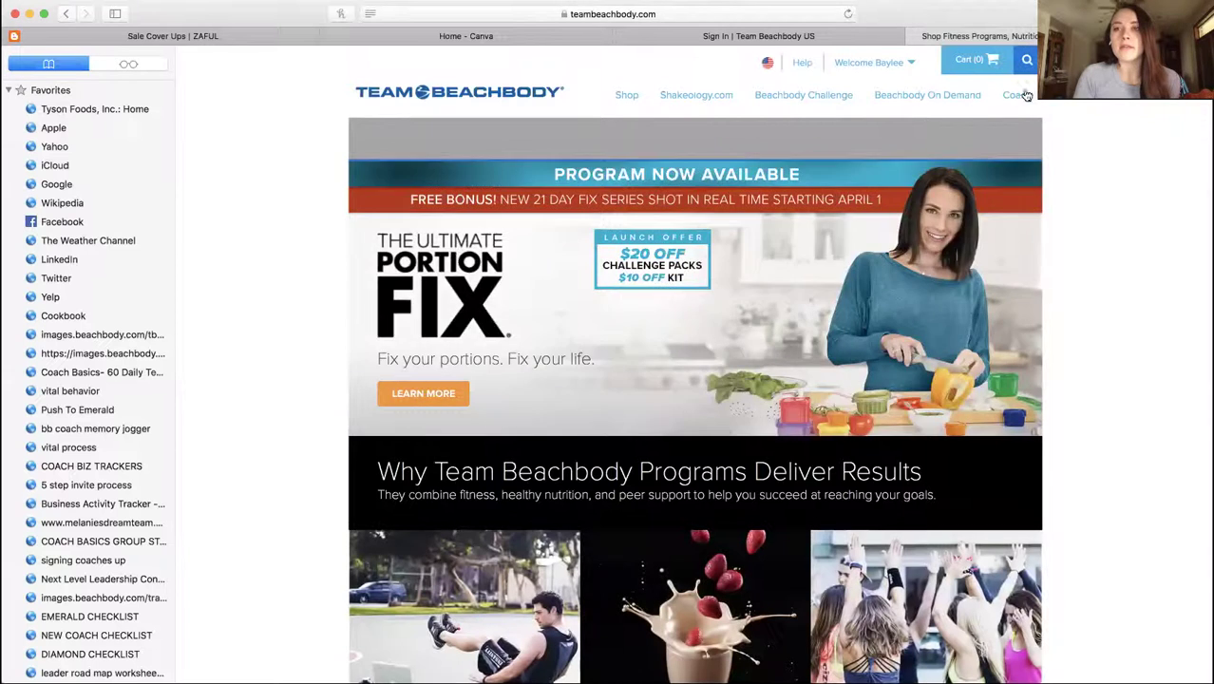
Open Share-a-Cart from the Coach menu and check its web address
mouse_move(1014, 99)
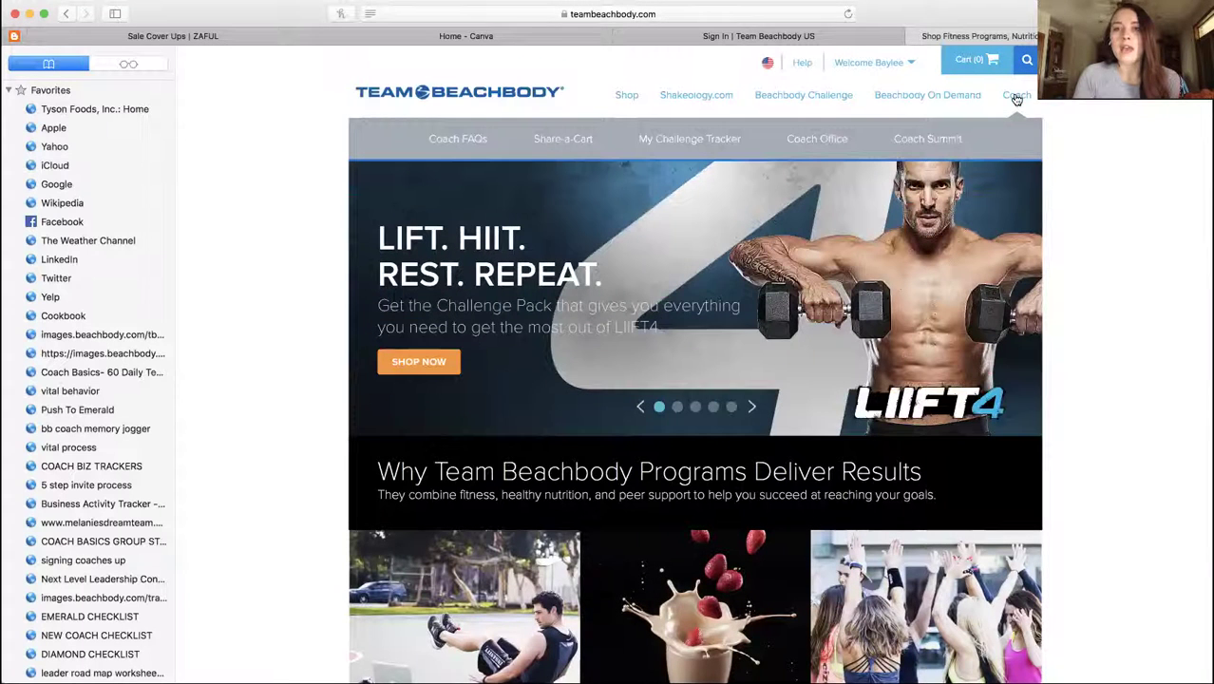
left_click(582, 141)
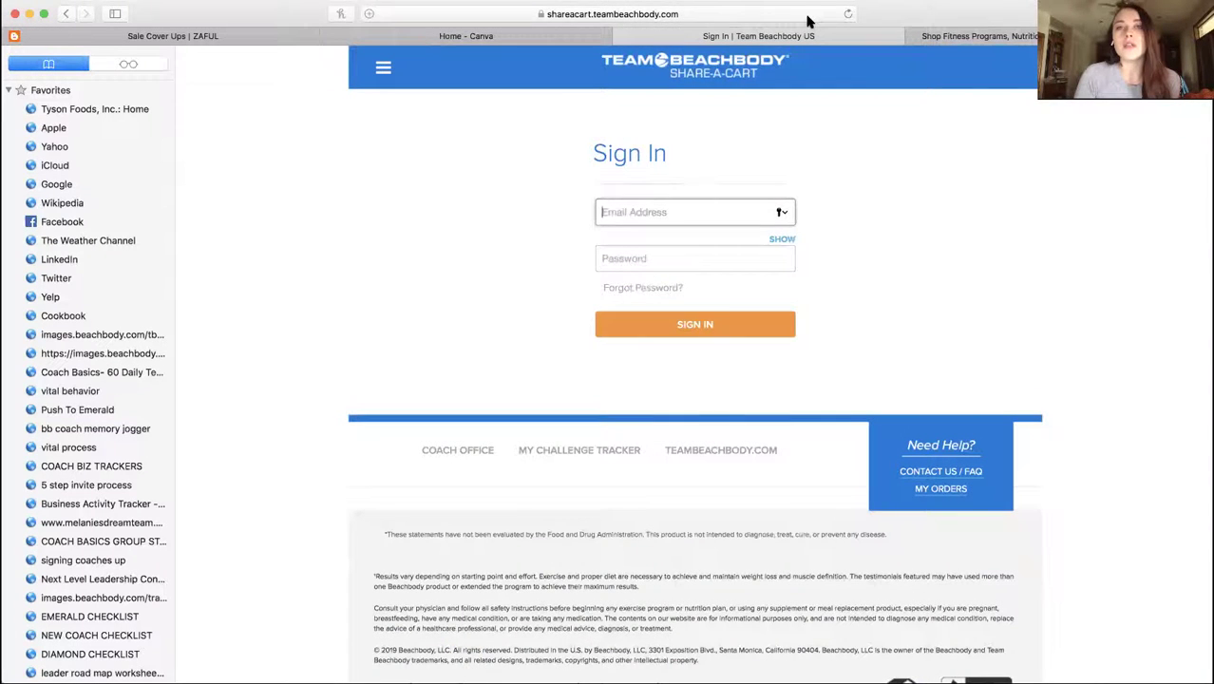
left_click(808, 16)
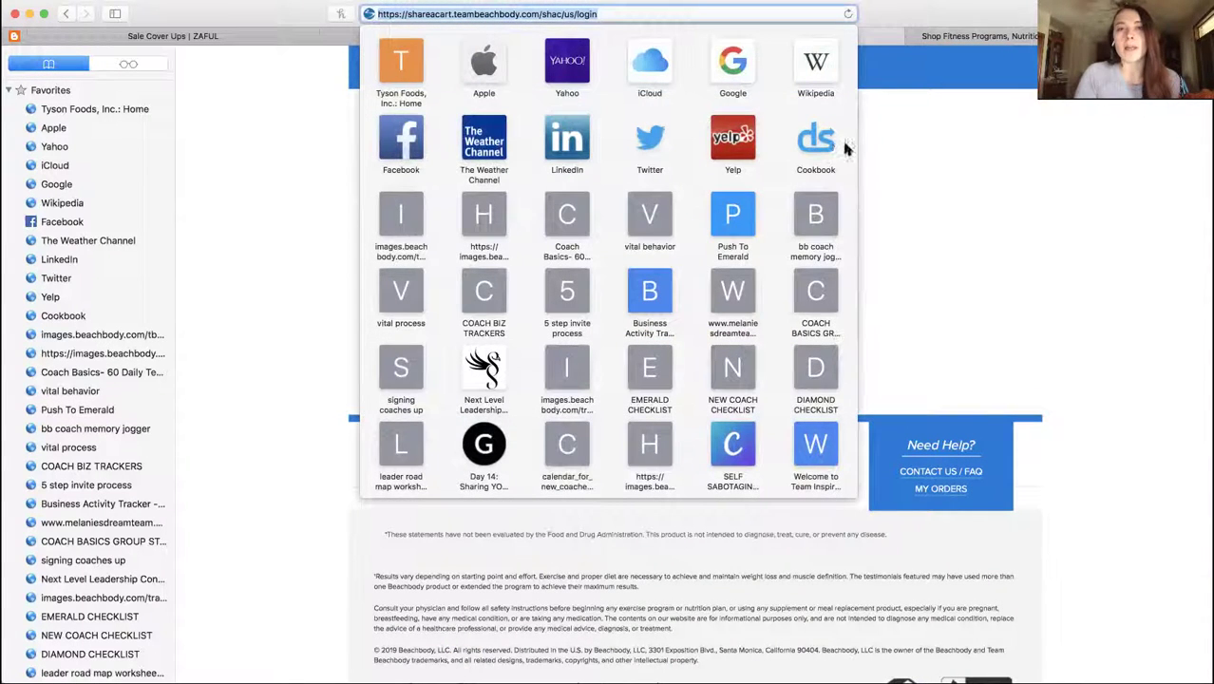
left_click(888, 138)
Sign in to Share-A-Cart with the saved coach login
left_click(780, 213)
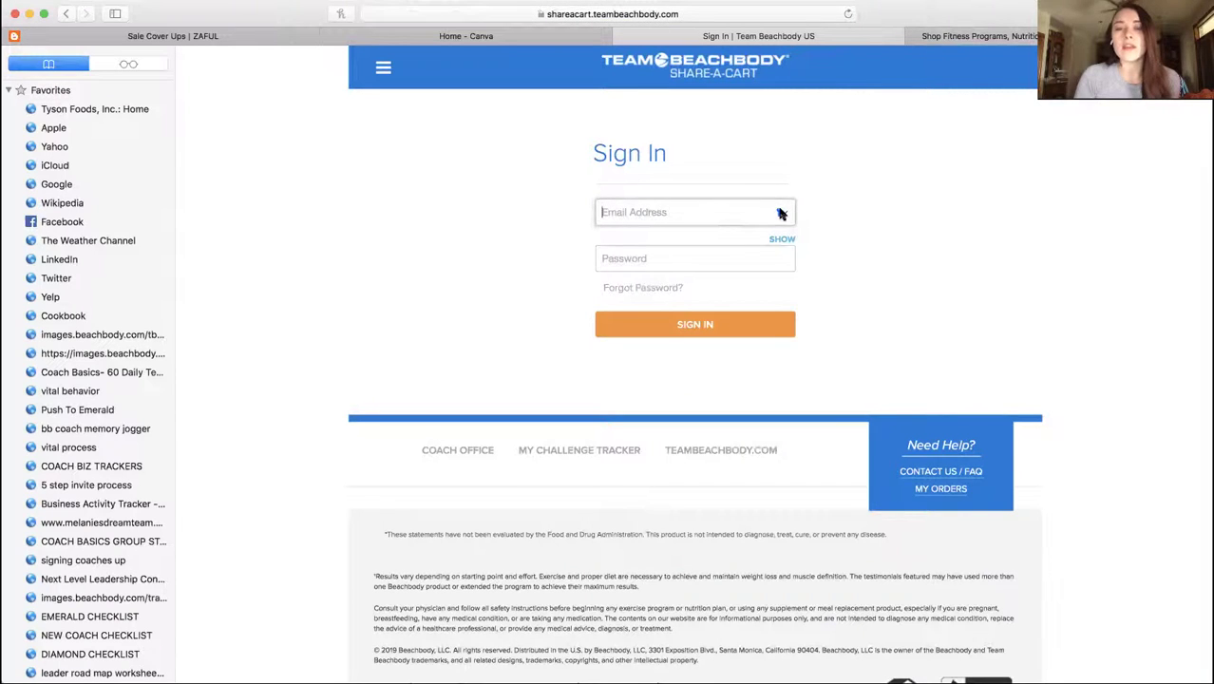
left_click(708, 241)
left_click(698, 323)
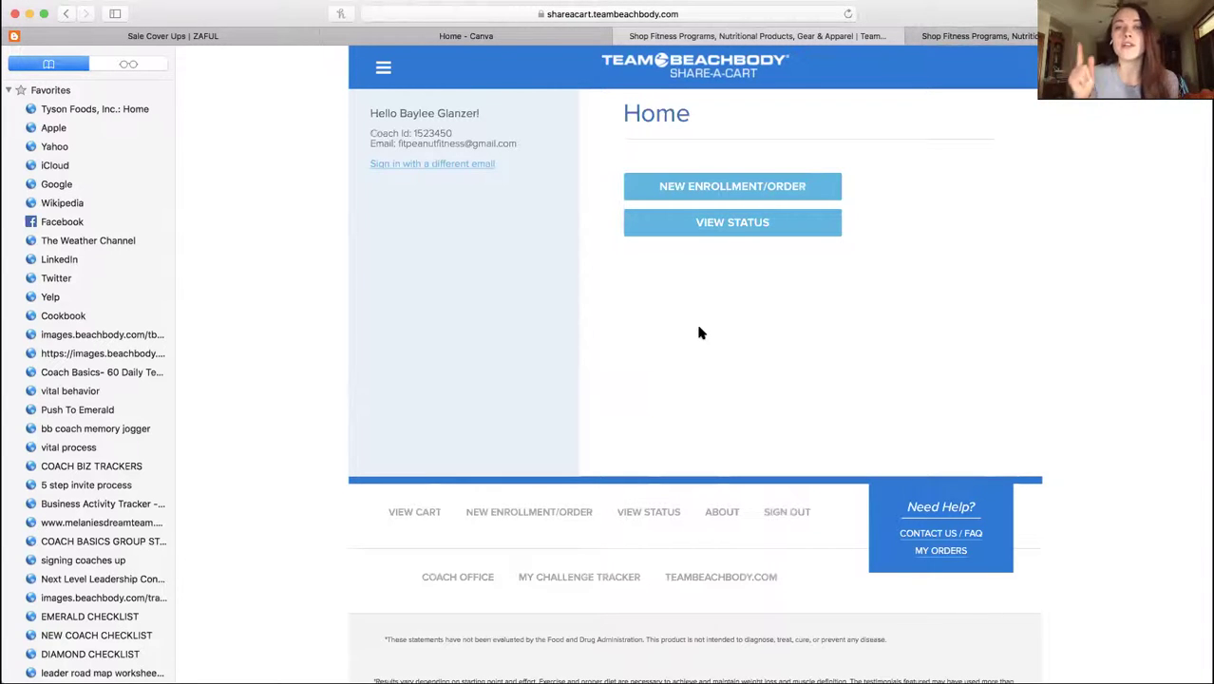
Start a new enrollment/order and enter the enrollee's email, first name and last name
left_click(777, 184)
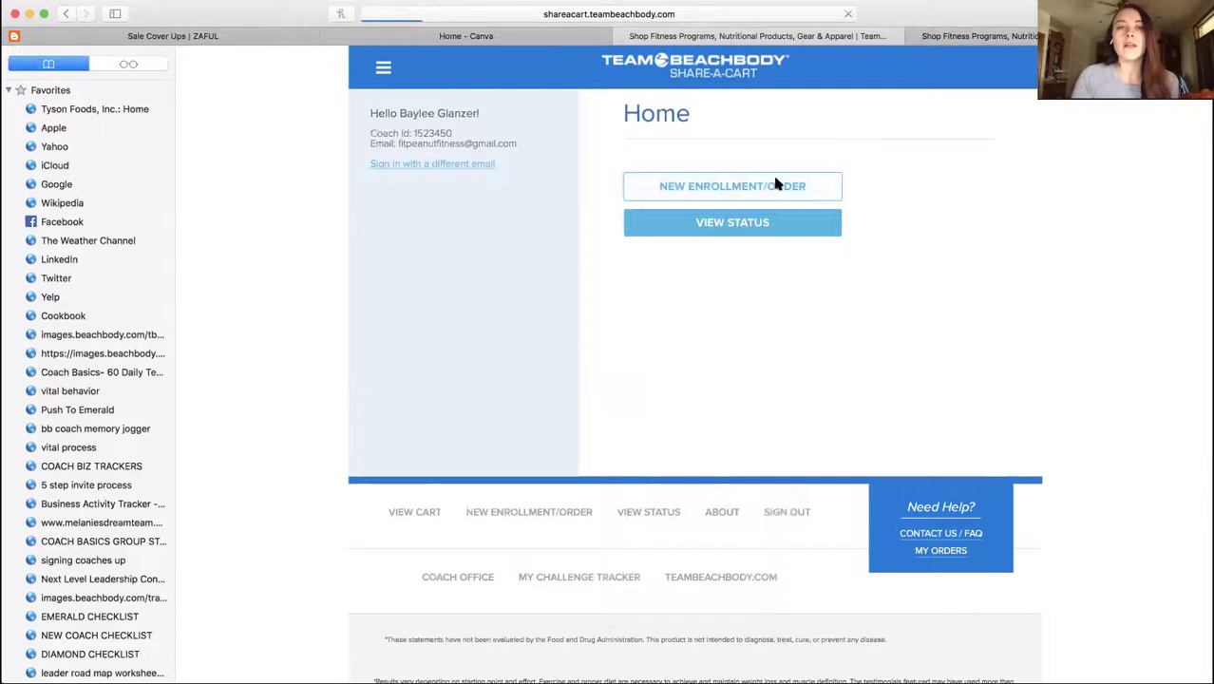
left_click(744, 237)
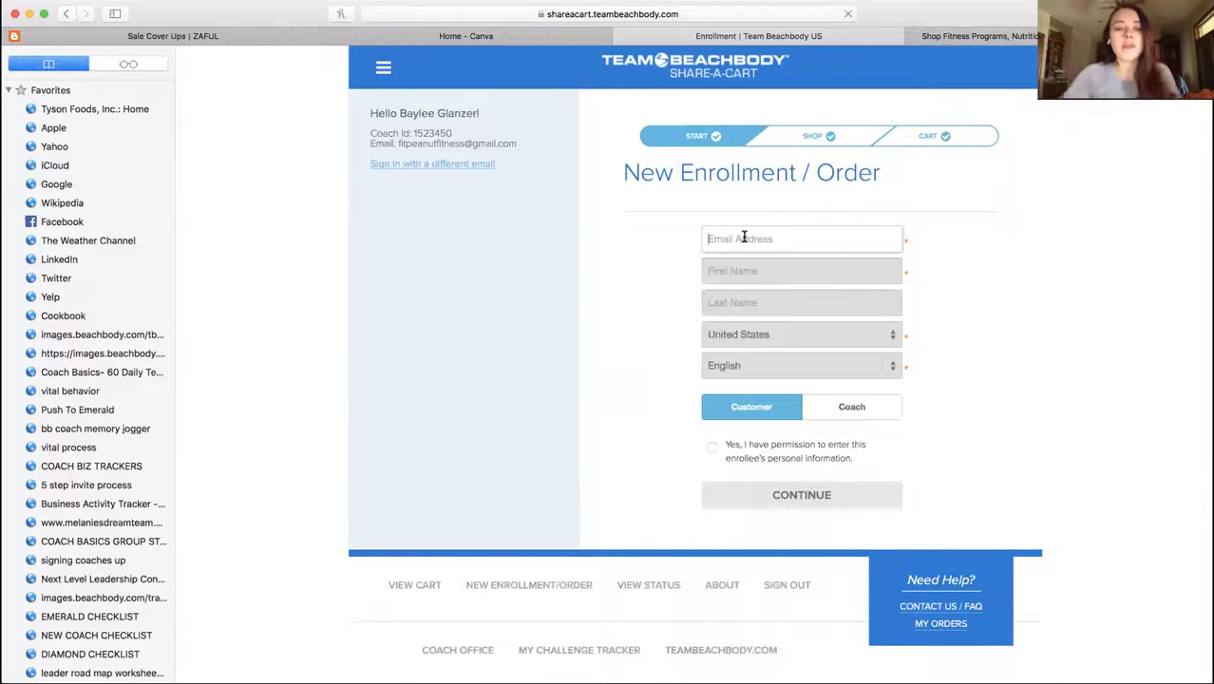
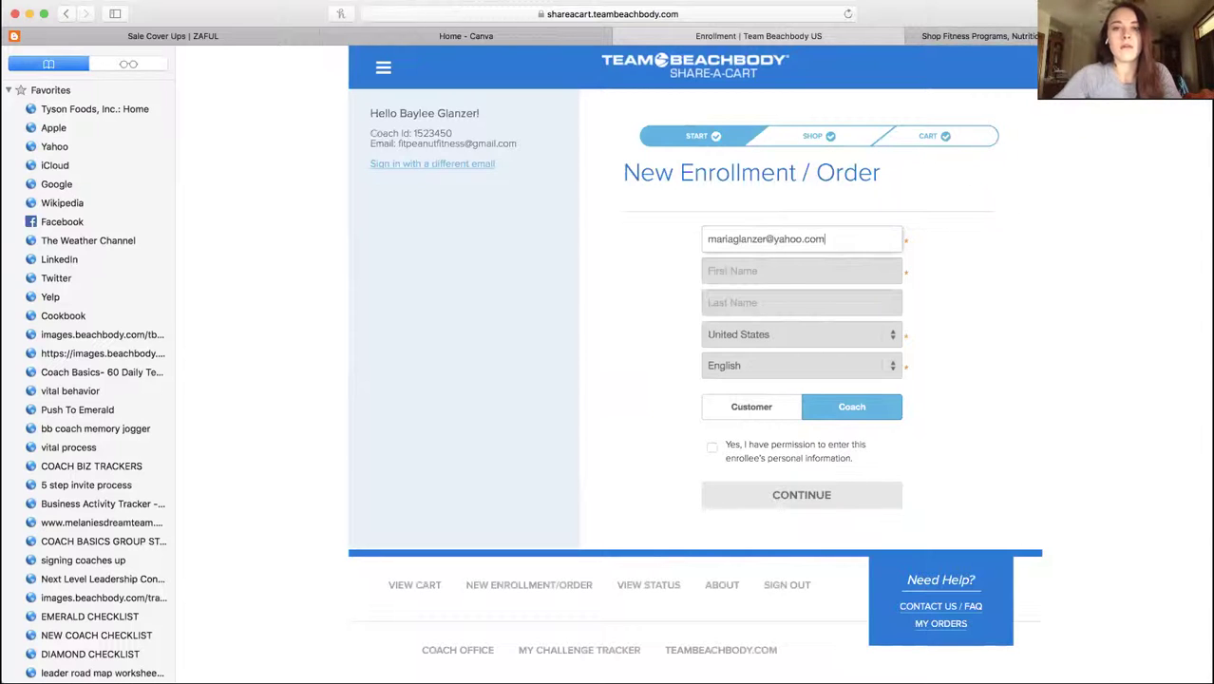
left_click(733, 273)
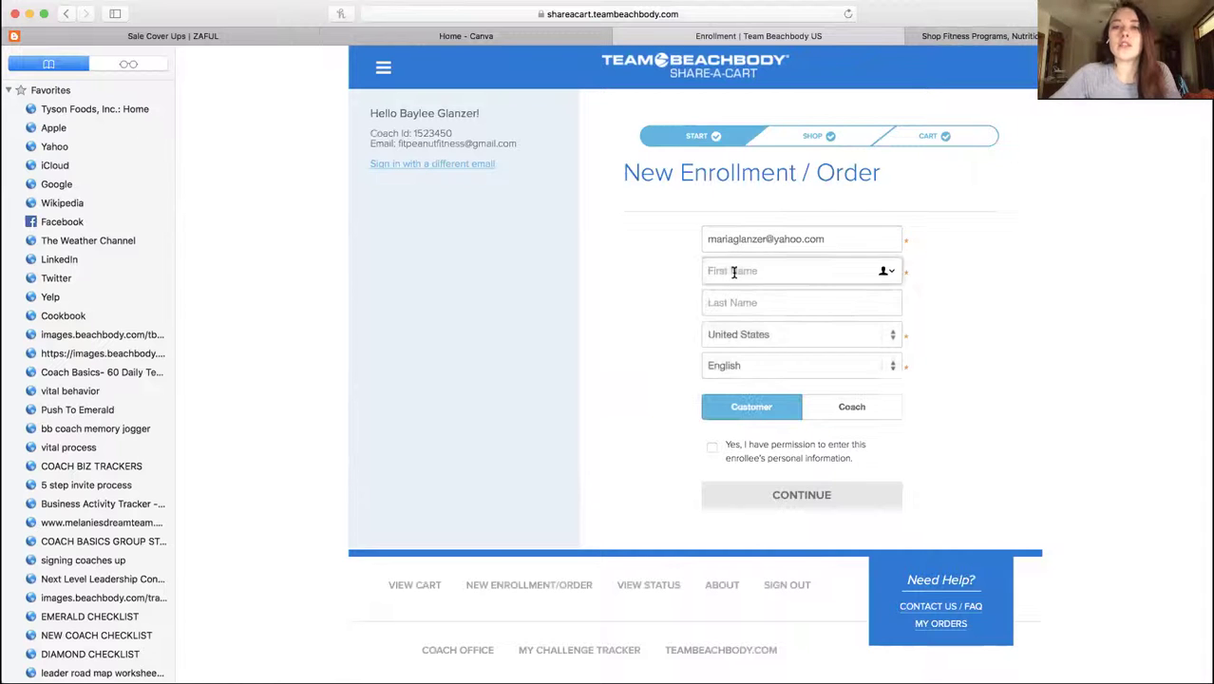
key("Tab")
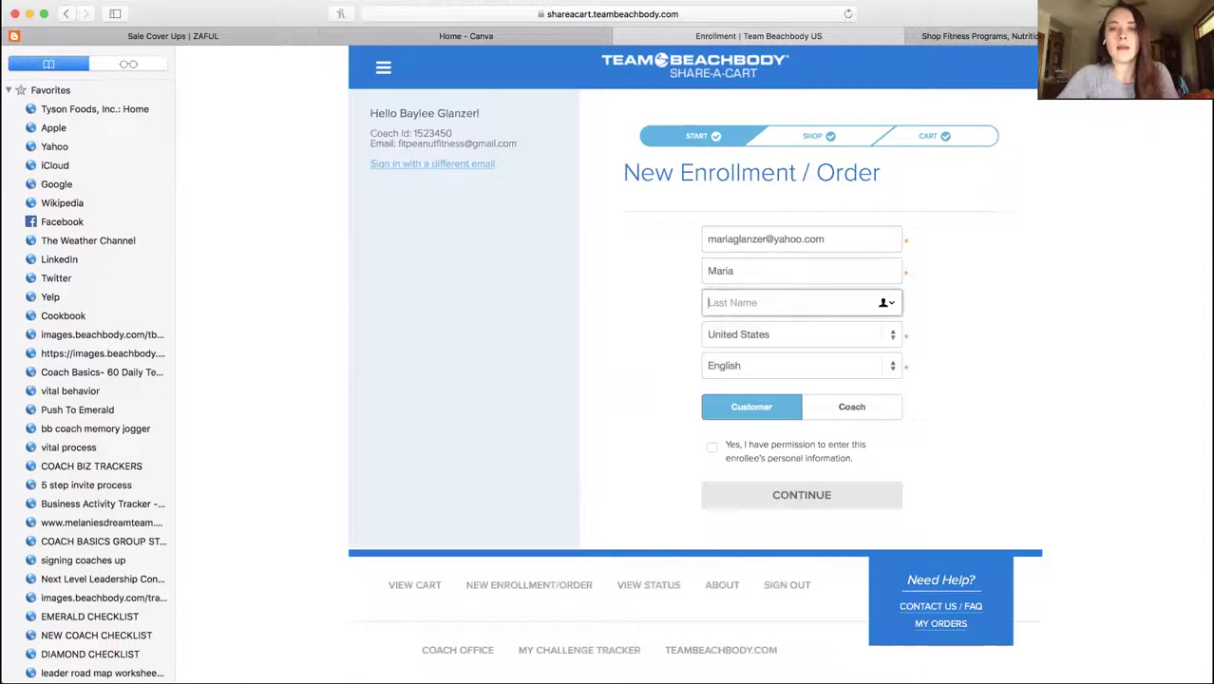
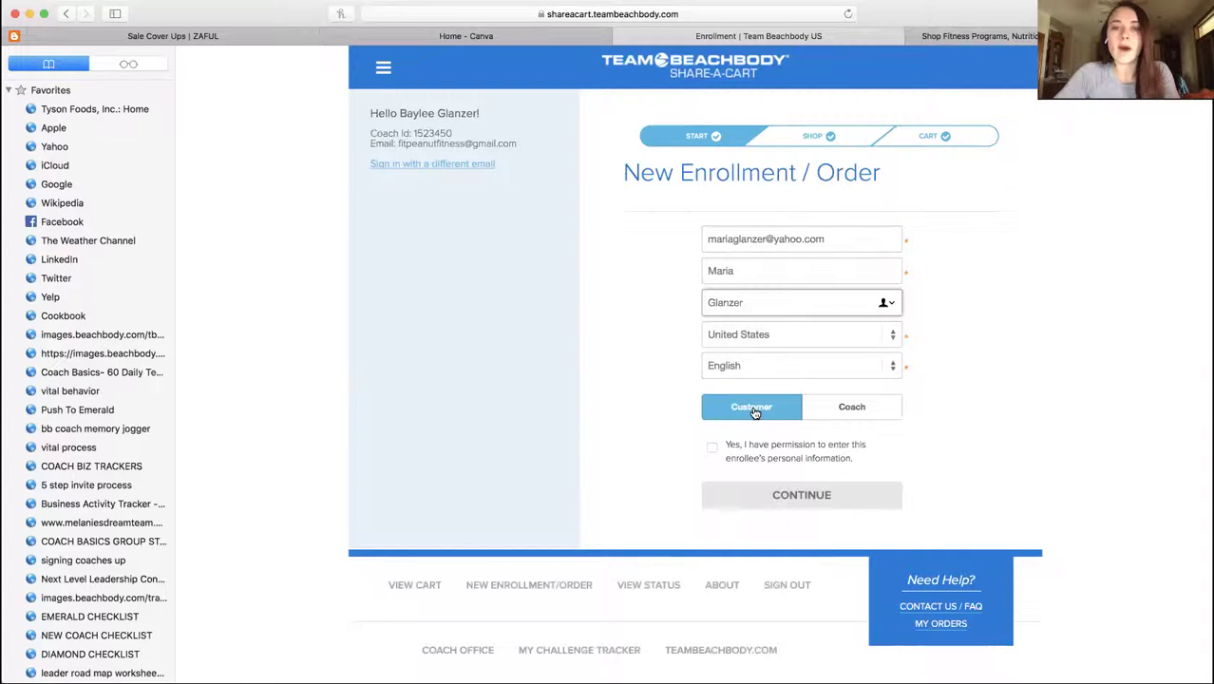
Set the enrollee type to Coach, confirm permission, and continue to the shop
left_click(834, 413)
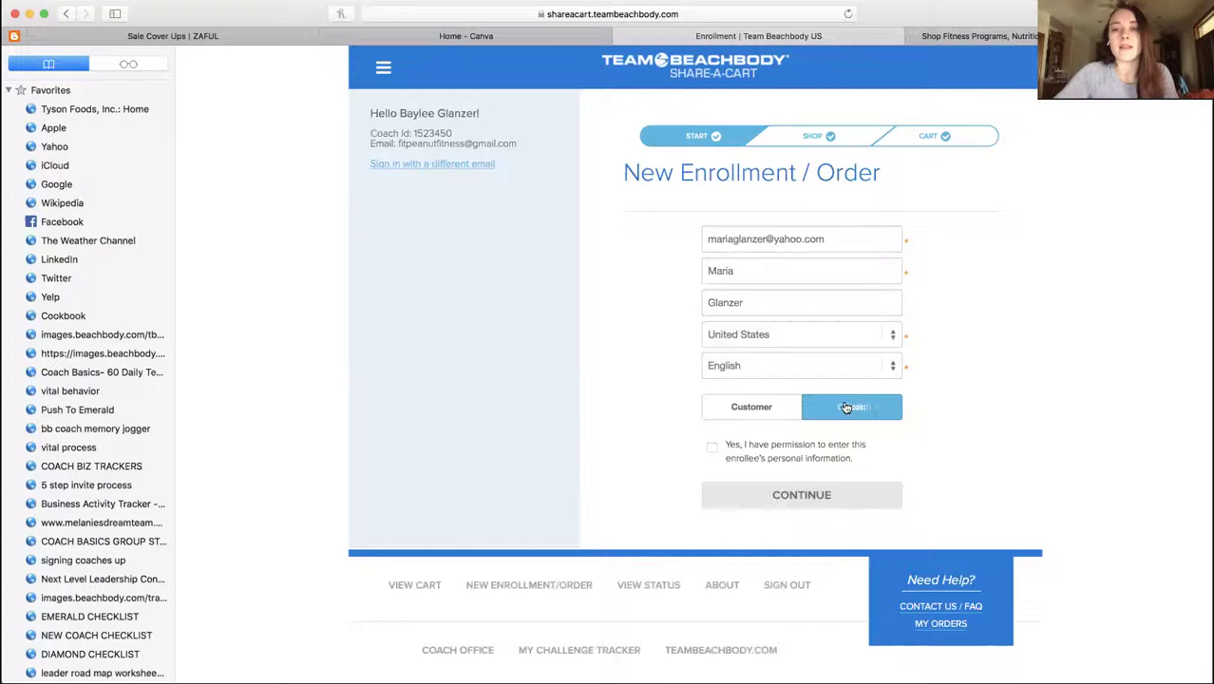
left_click(760, 414)
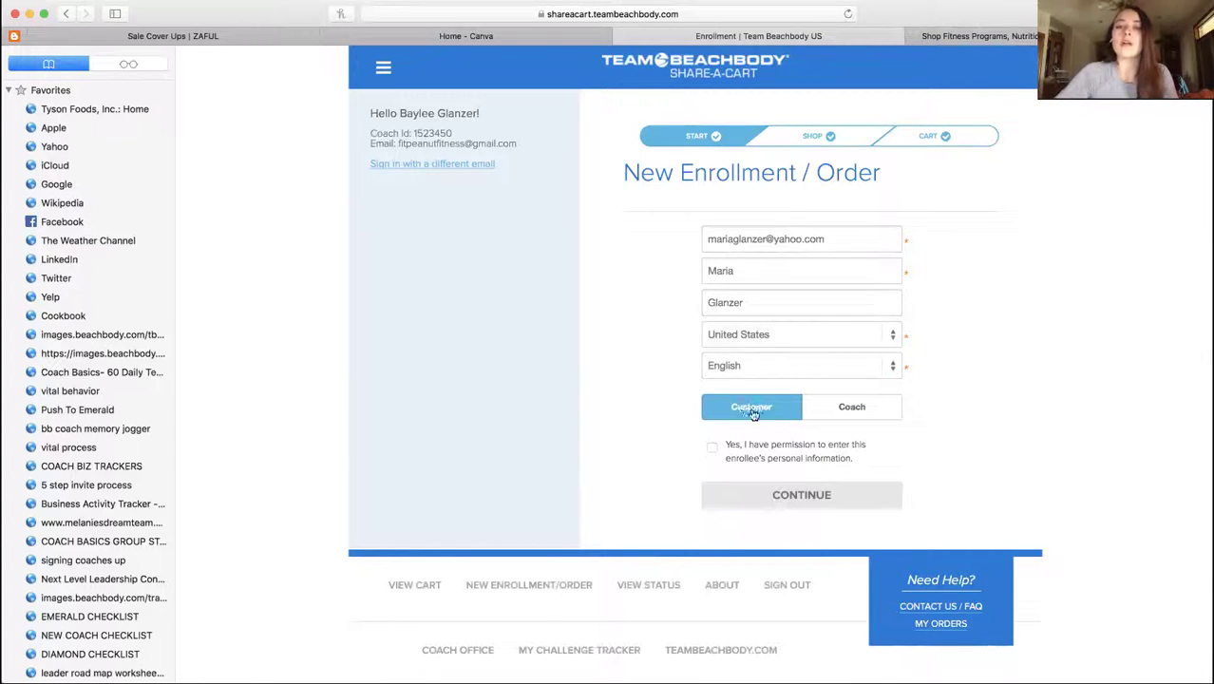
left_click(712, 447)
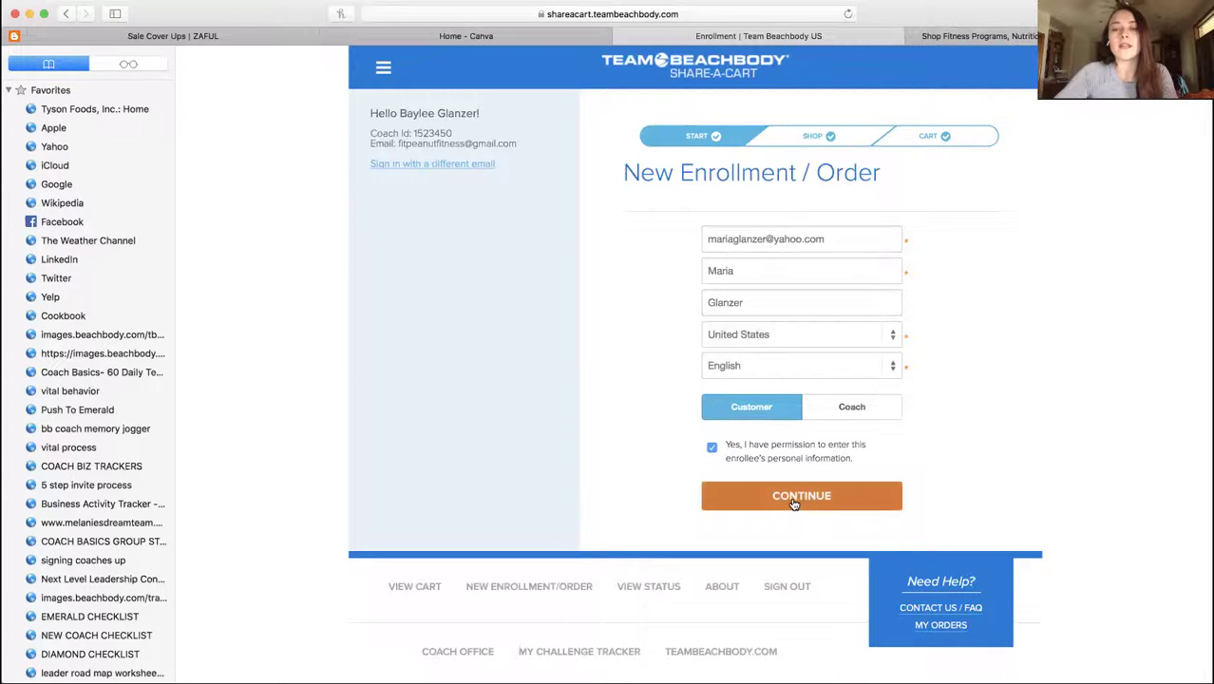
left_click(845, 404)
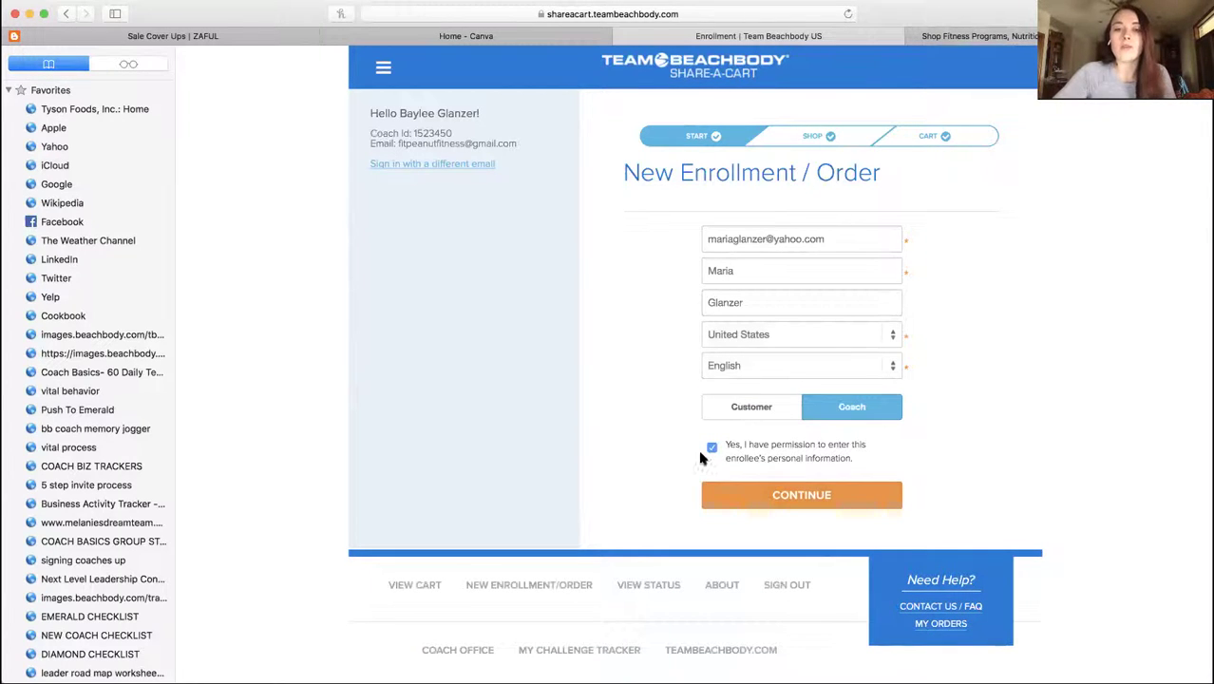
left_click(756, 498)
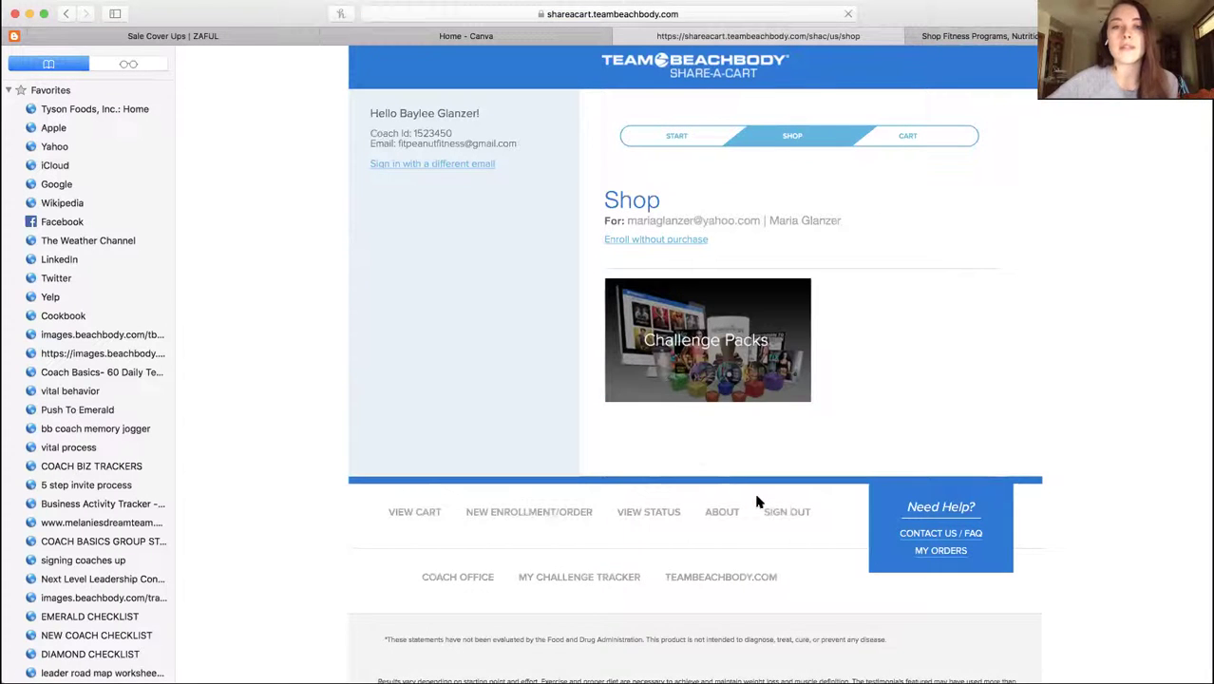
Browse Challenge Packs > Ultimate Portion Fix and open Ult. Portion Fix & Shakeology CP w/Certification
scroll(756, 502, "down", 1)
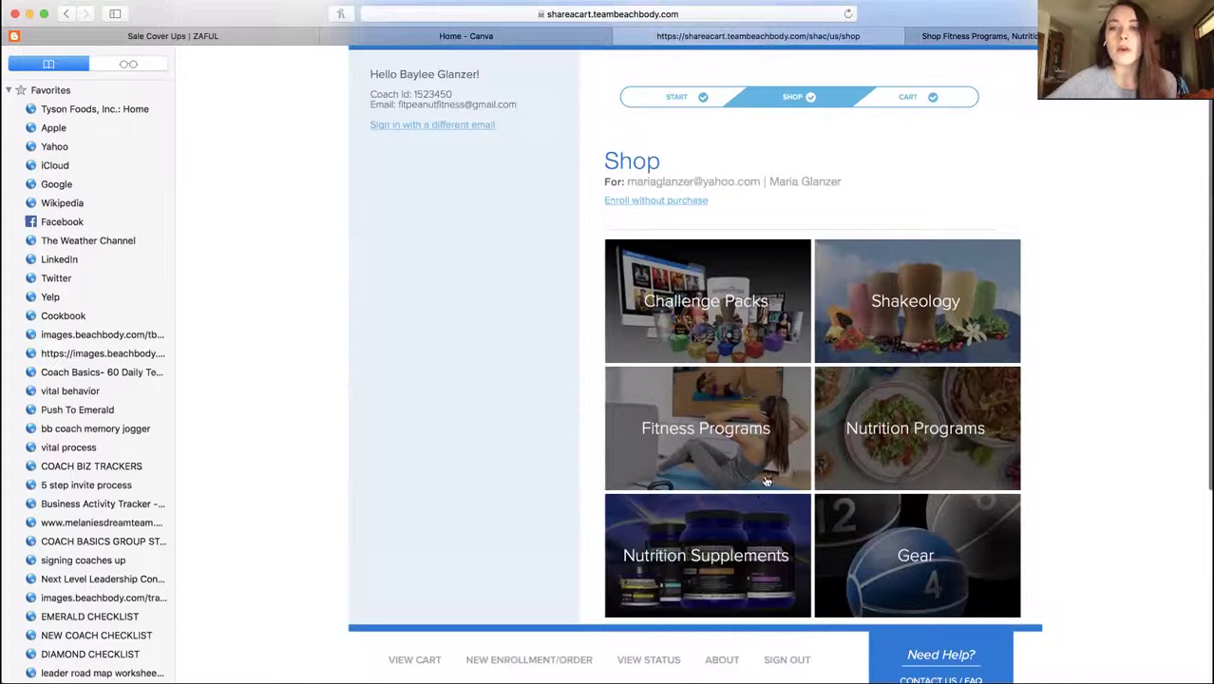
left_click(737, 298)
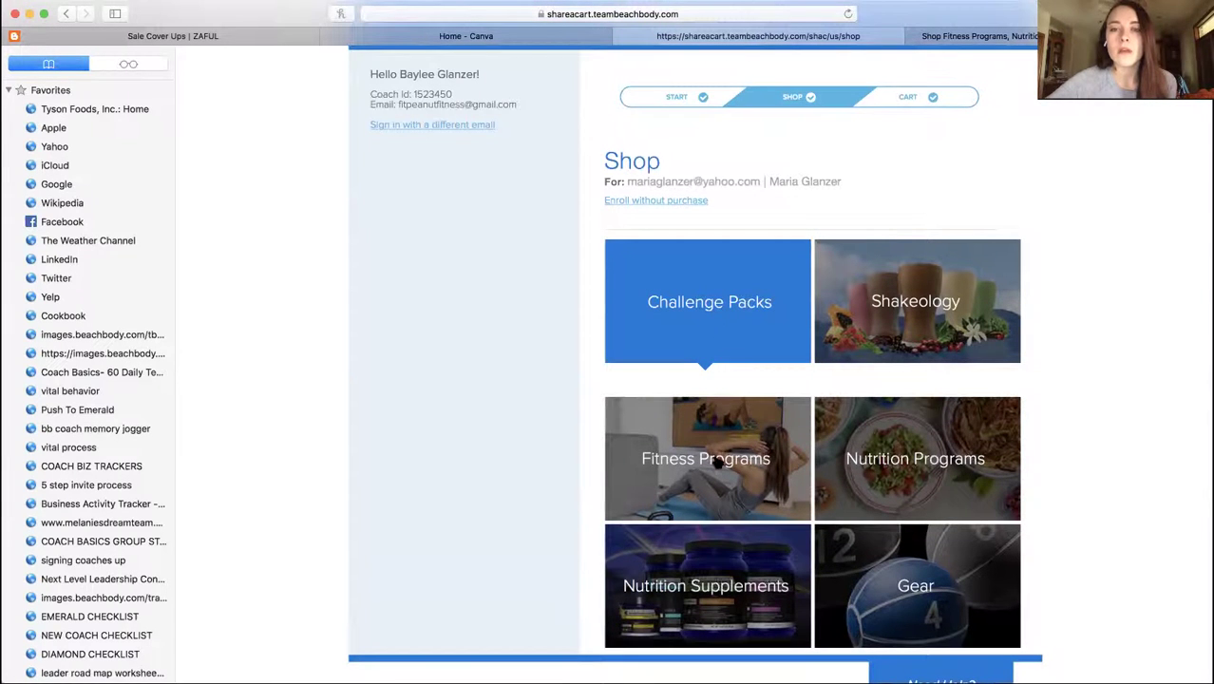
left_click(698, 446)
scroll(722, 380, "down", 6)
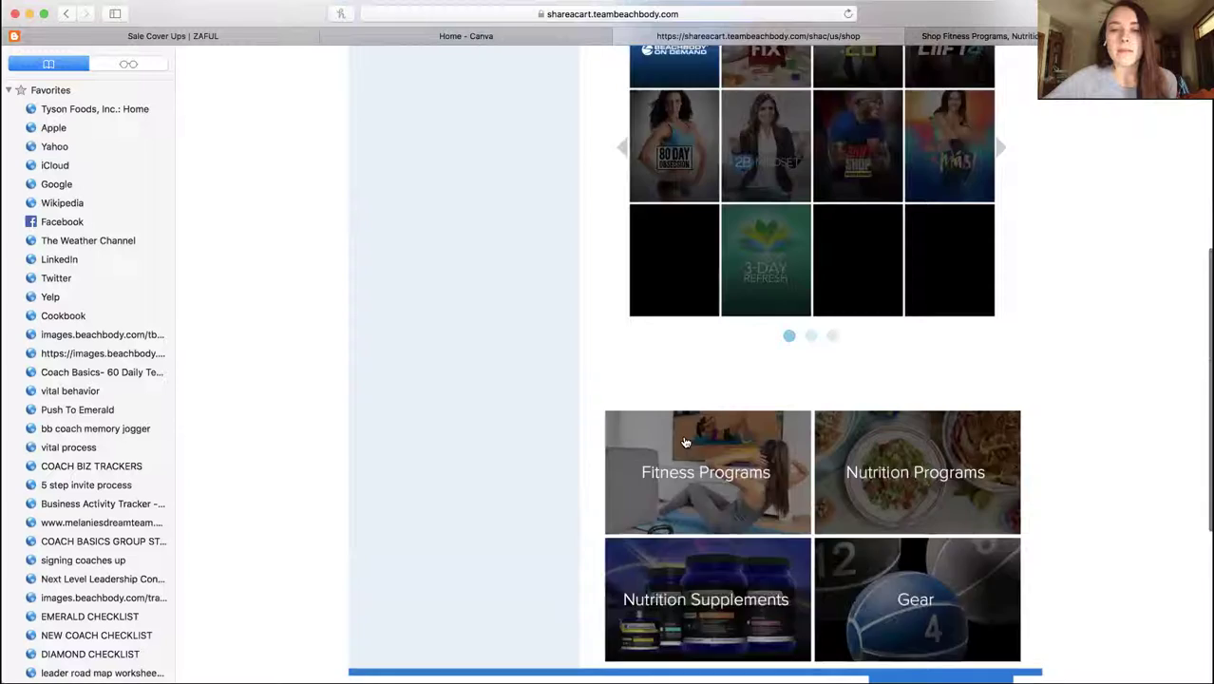
scroll(731, 285, "up", 3)
left_click(750, 179)
scroll(710, 388, "down", 5)
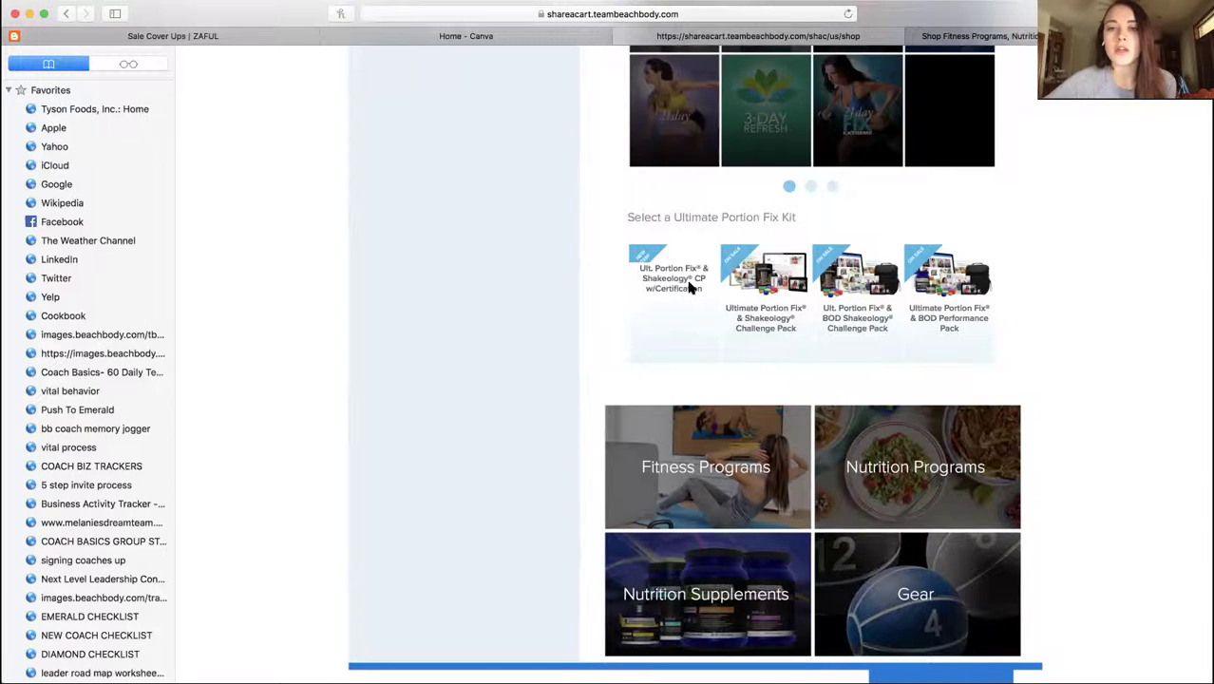
left_click(690, 287)
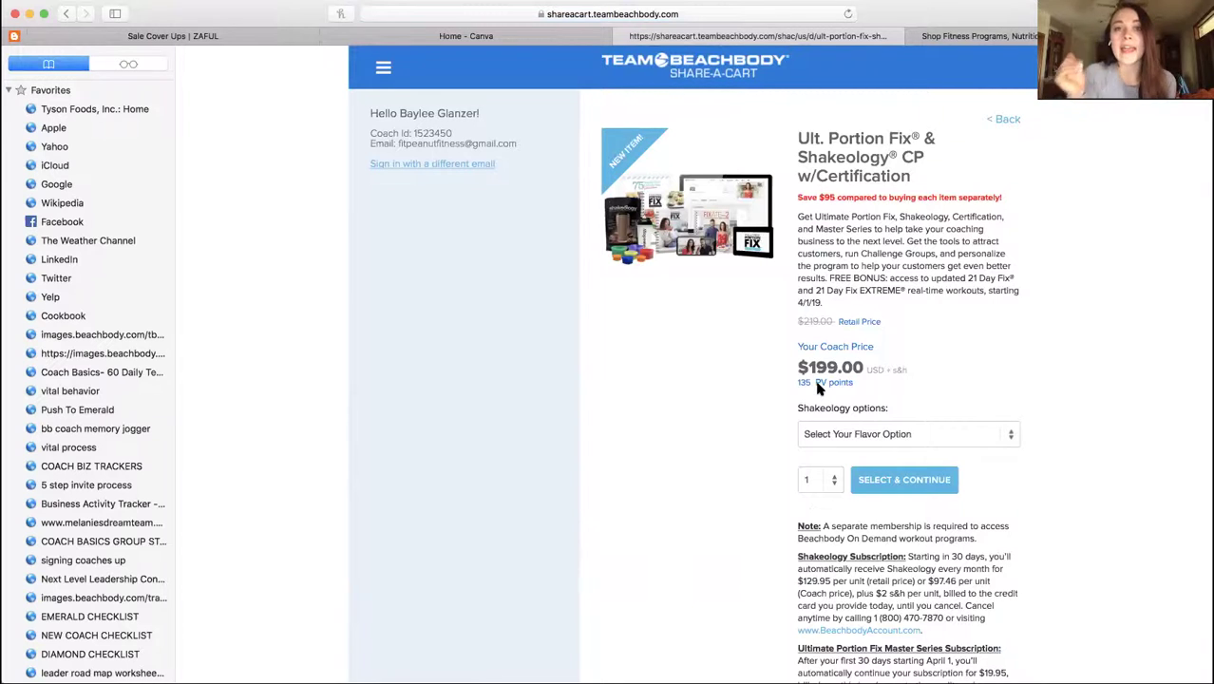
Configure Shakeology as Single Flavor, Vanilla Whey, 30-serving resealable bag, and add the pack
left_click(836, 433)
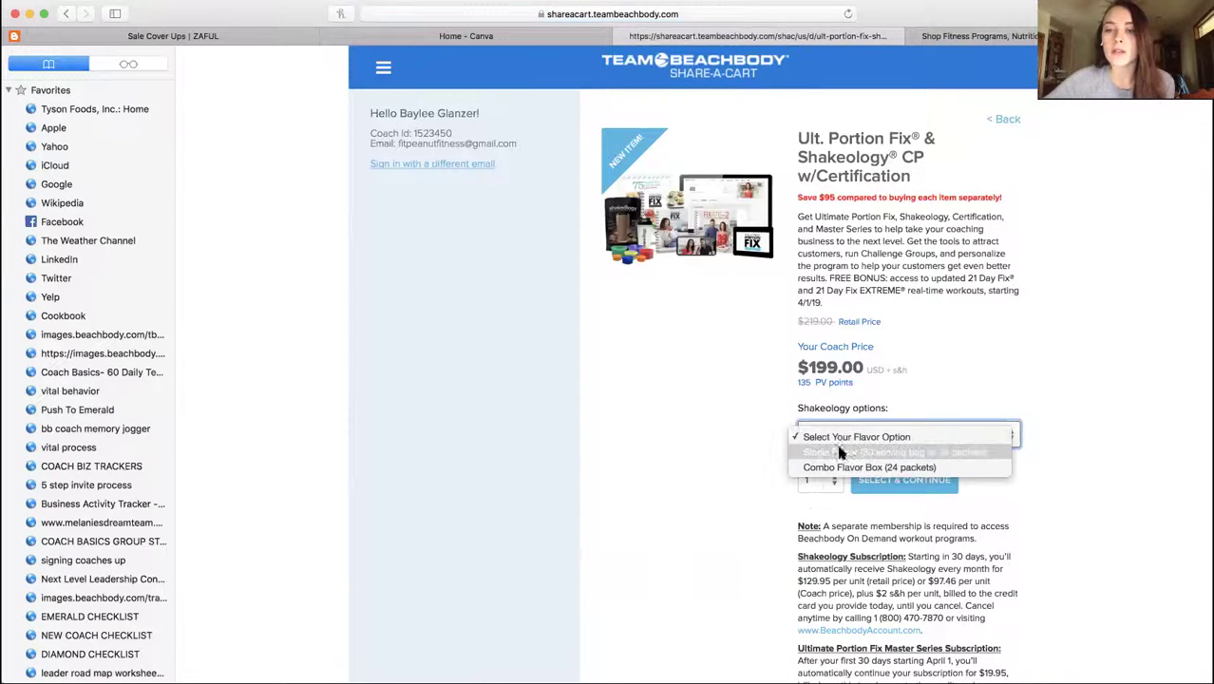
left_click(840, 452)
left_click(850, 466)
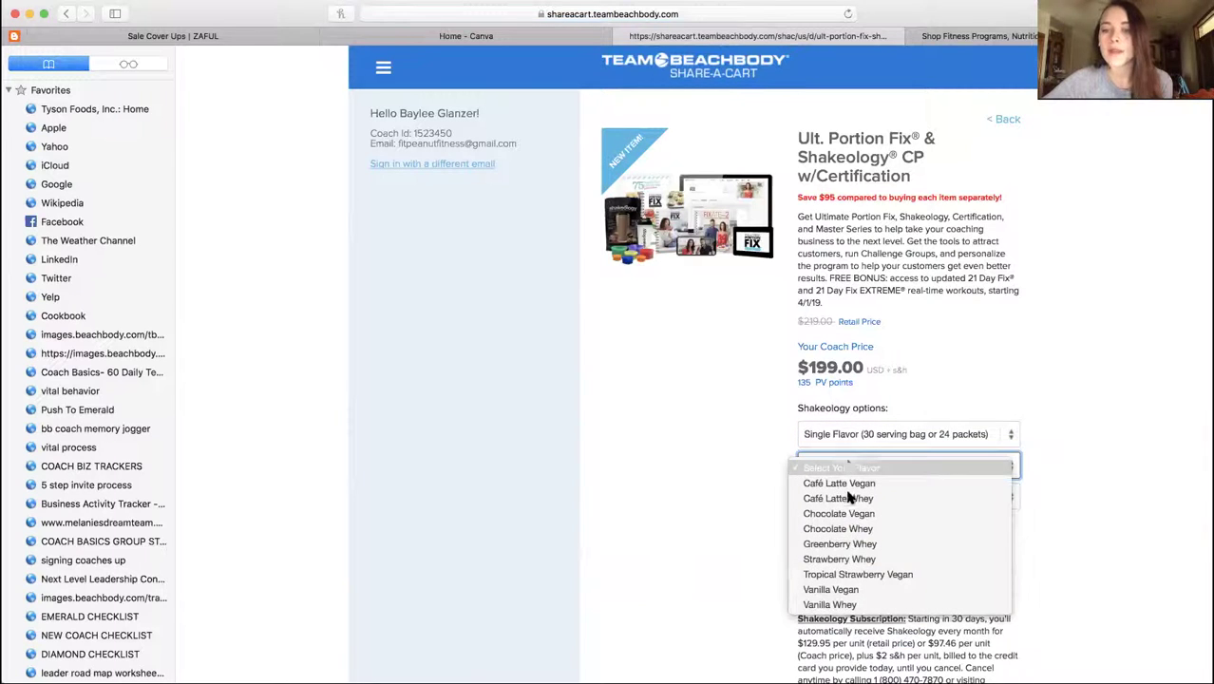
left_click(858, 546)
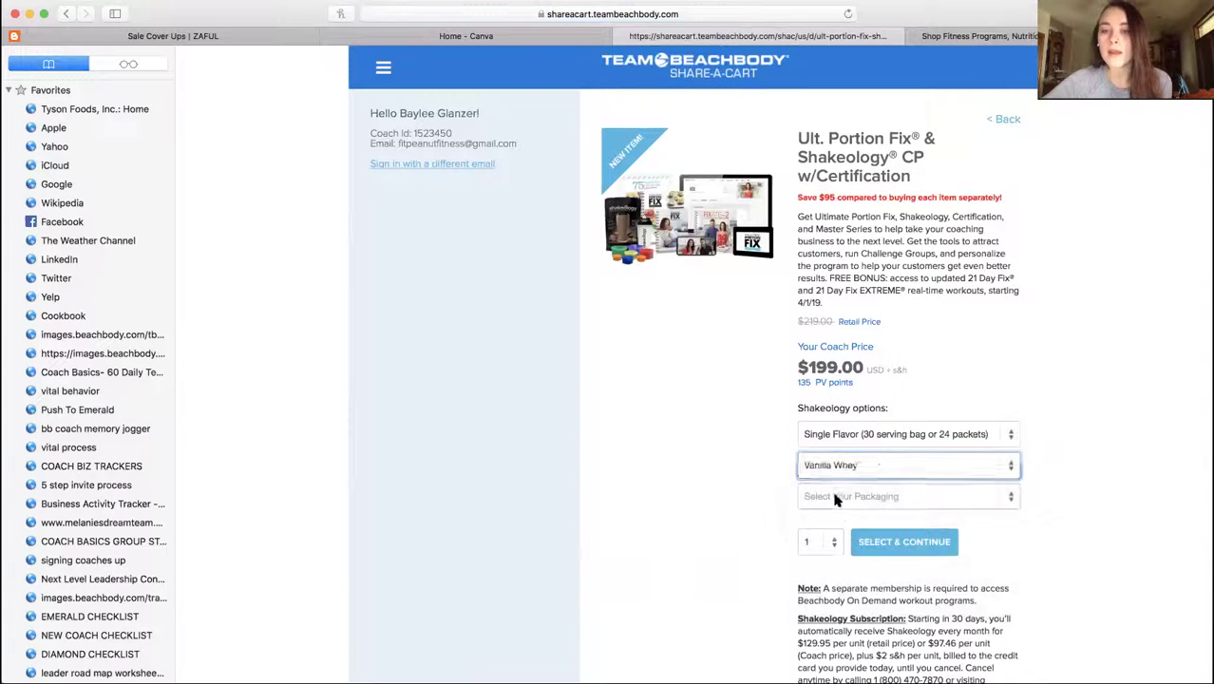
left_click(836, 496)
left_click(848, 541)
left_click(899, 543)
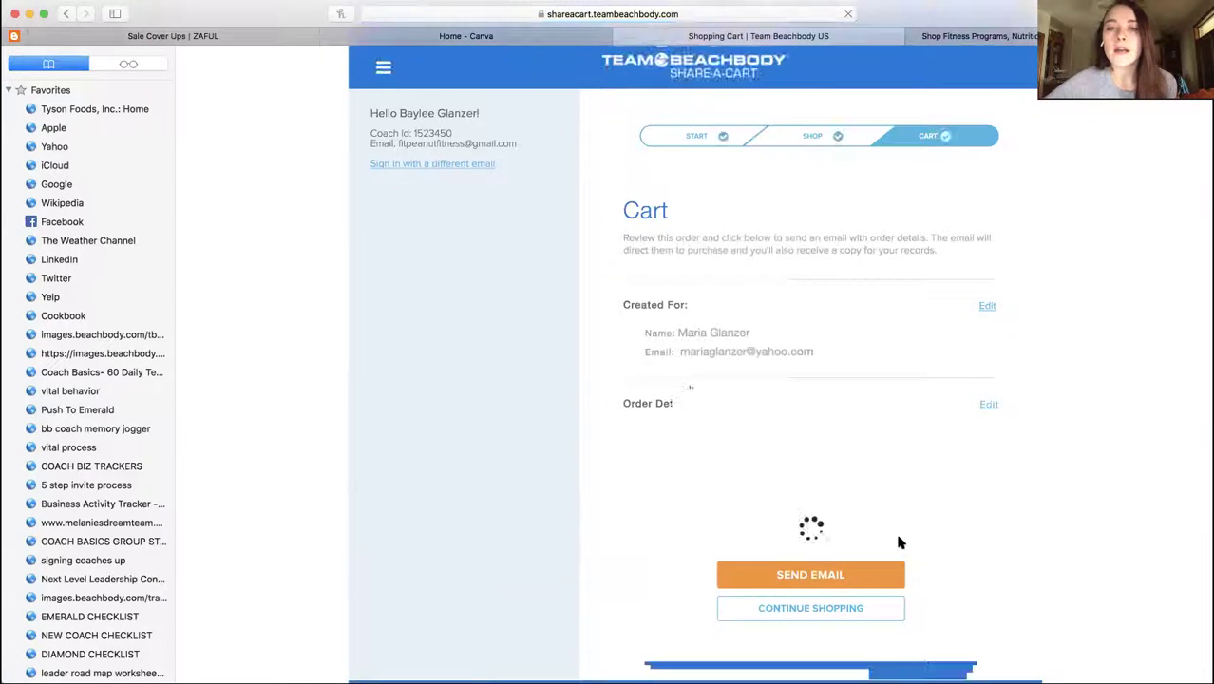
scroll(900, 541, "down", 2)
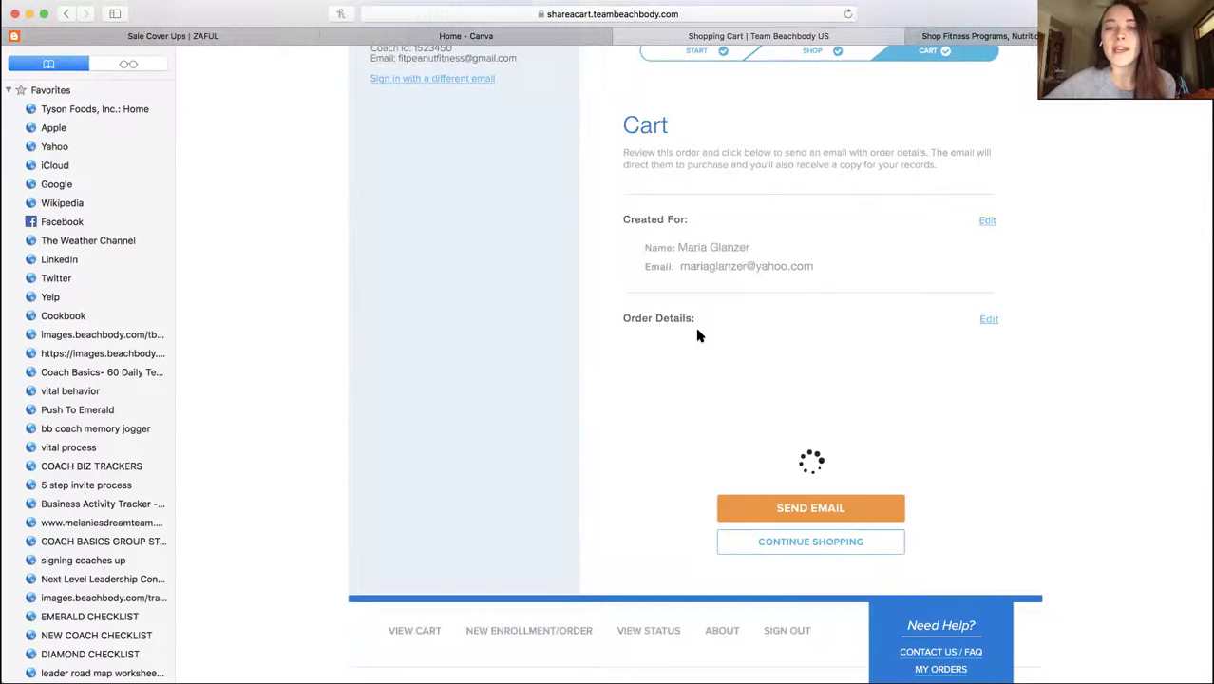
scroll(889, 376, "down", 3)
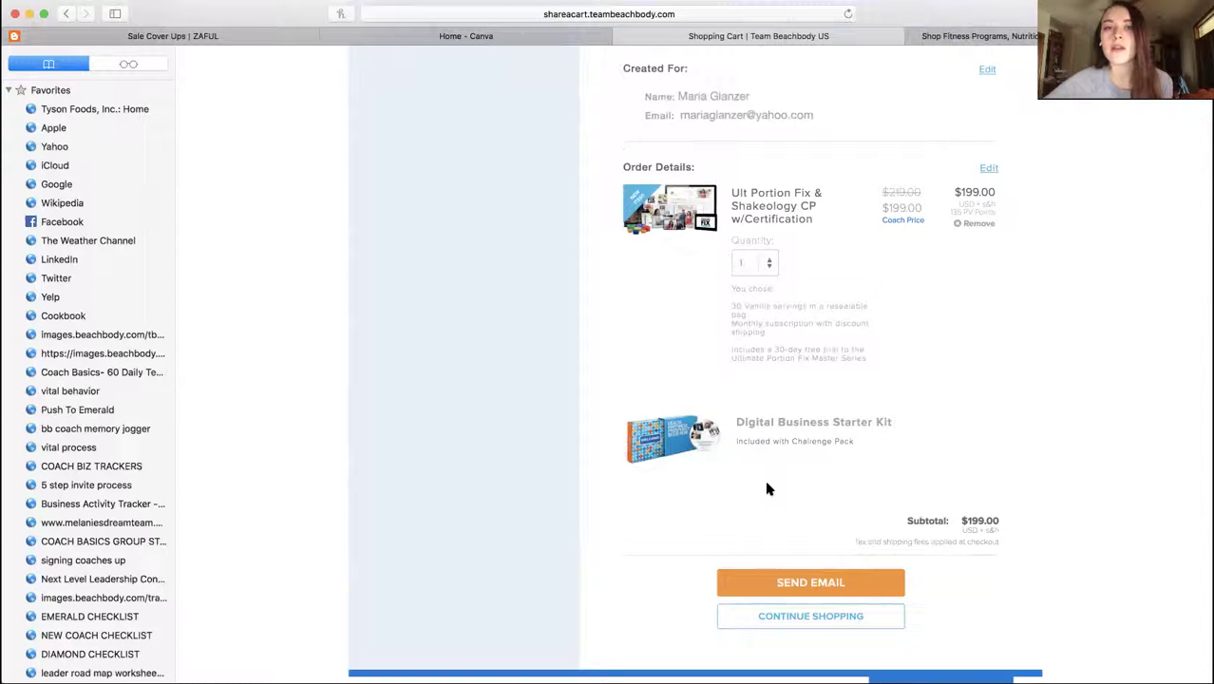
scroll(767, 489, "up", 4)
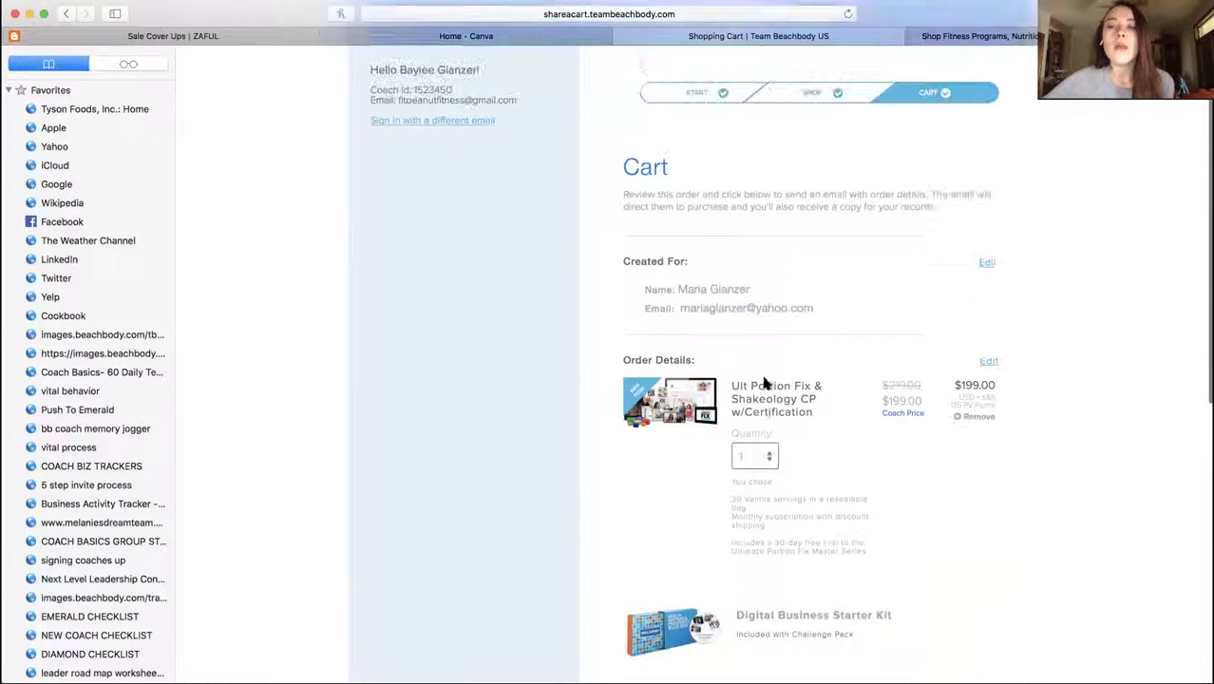
scroll(764, 382, "down", 7)
scroll(791, 466, "up", 5)
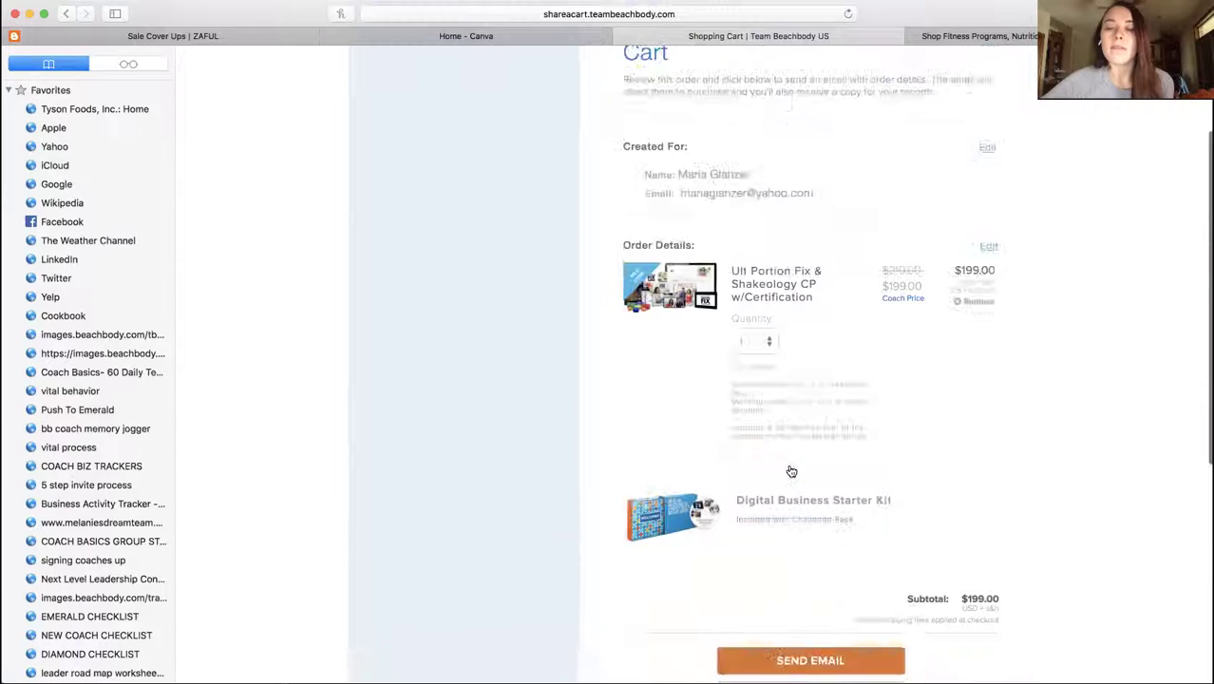
Return to the Start step, set the enrollee type to Customer, and re-enter first and last name
left_click(699, 136)
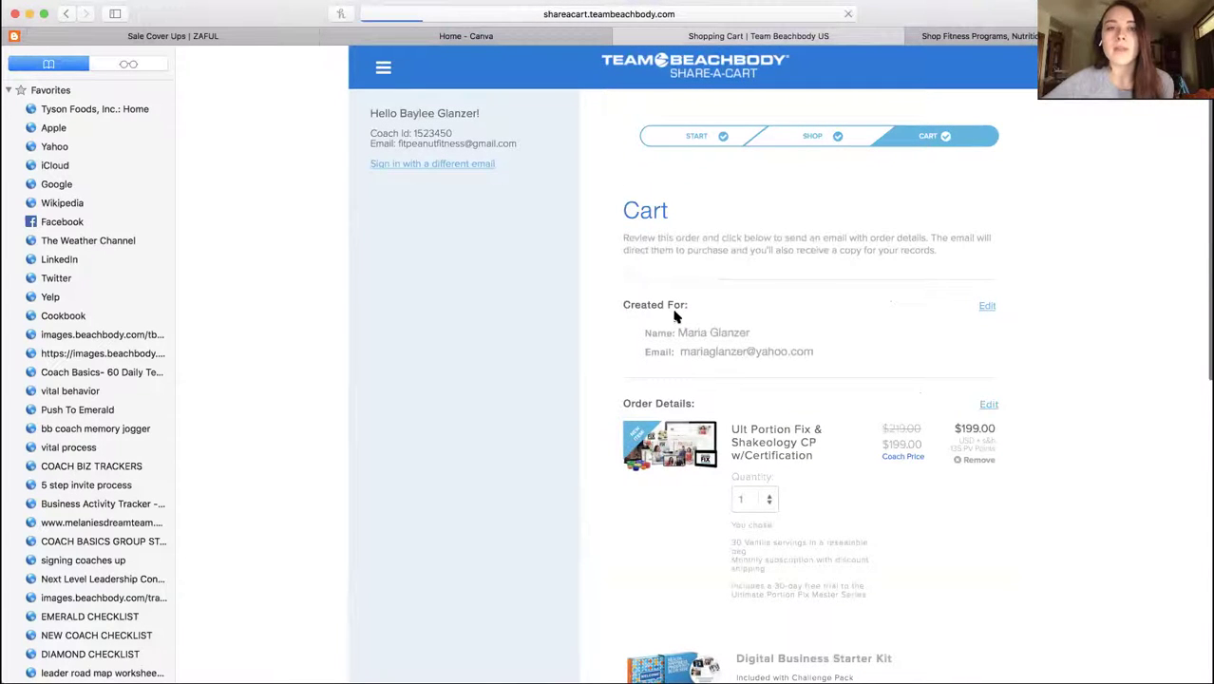
left_click(765, 409)
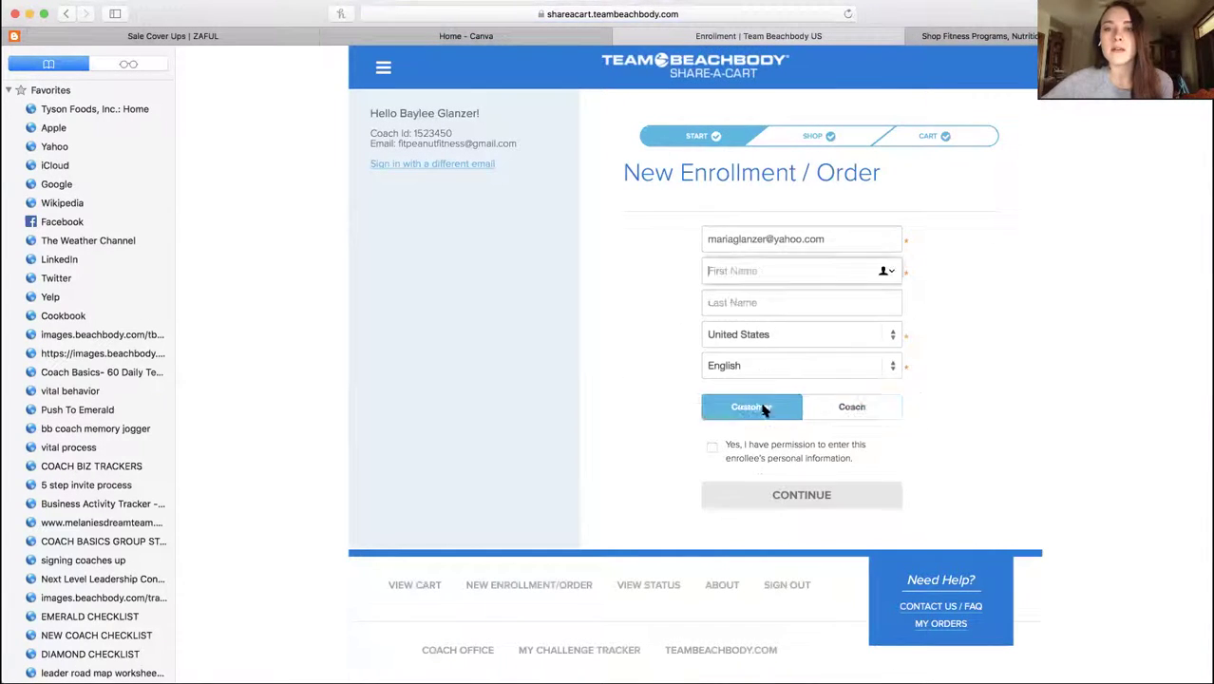
left_click(760, 270)
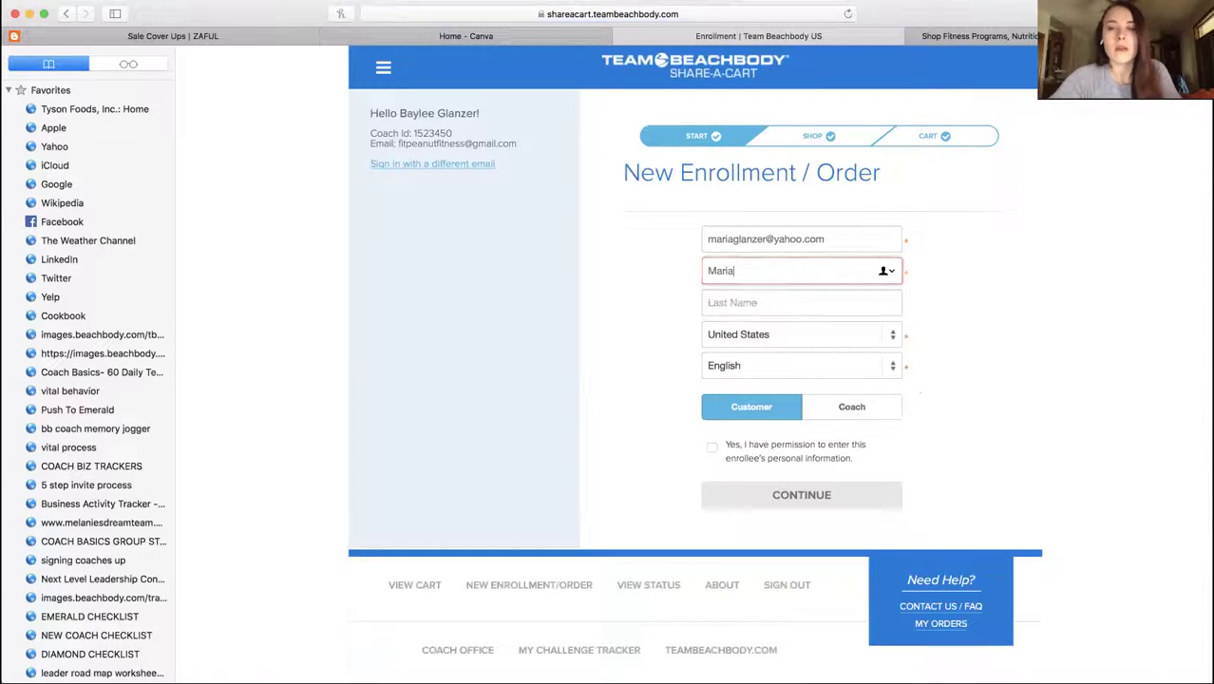
key("Tab")
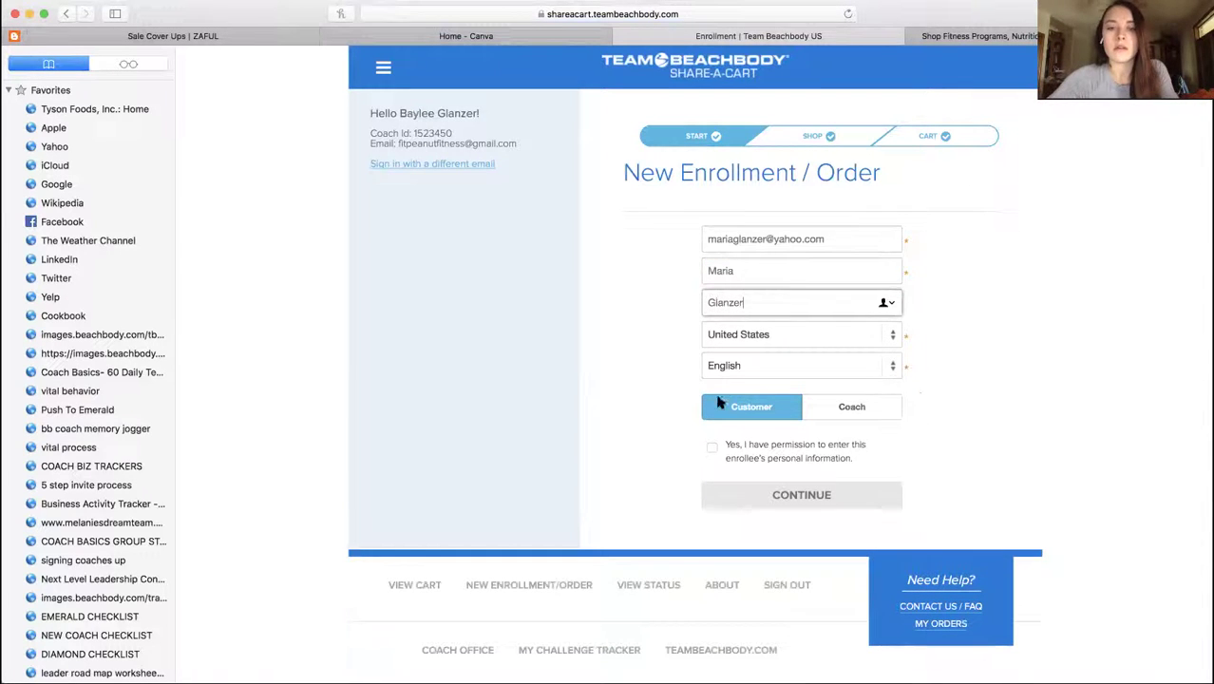
Confirm permission and continue to the Shop page for the customer
left_click(711, 447)
left_click(765, 496)
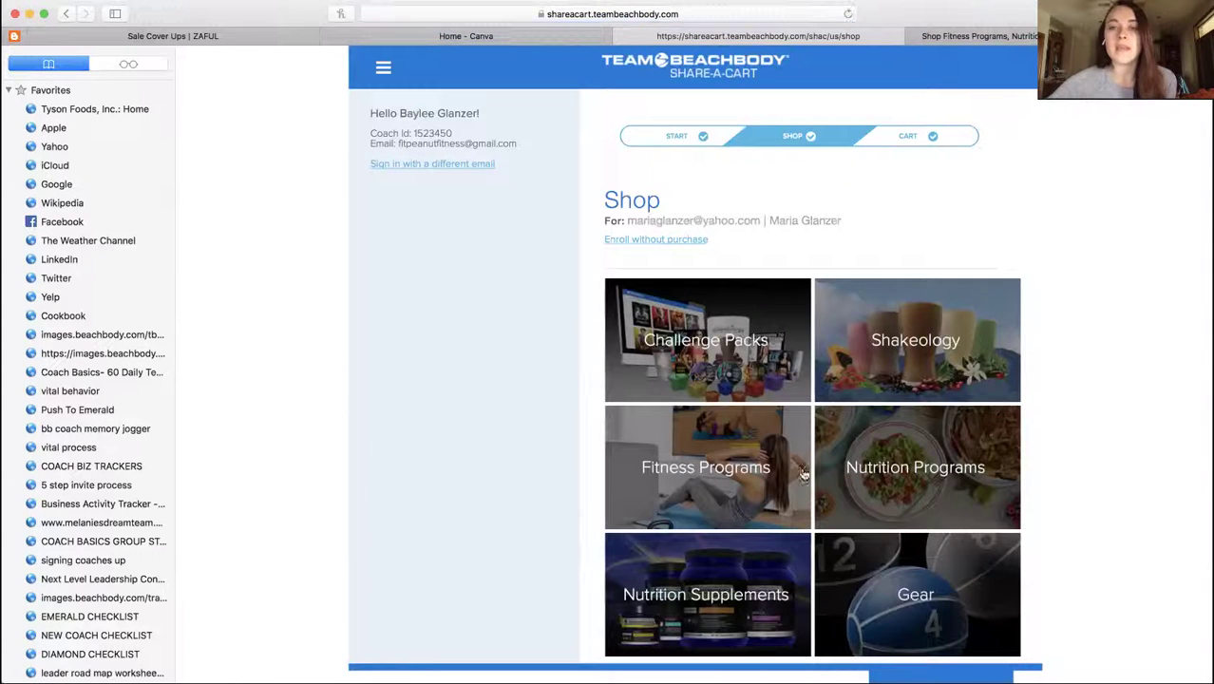
scroll(759, 368, "down", 5)
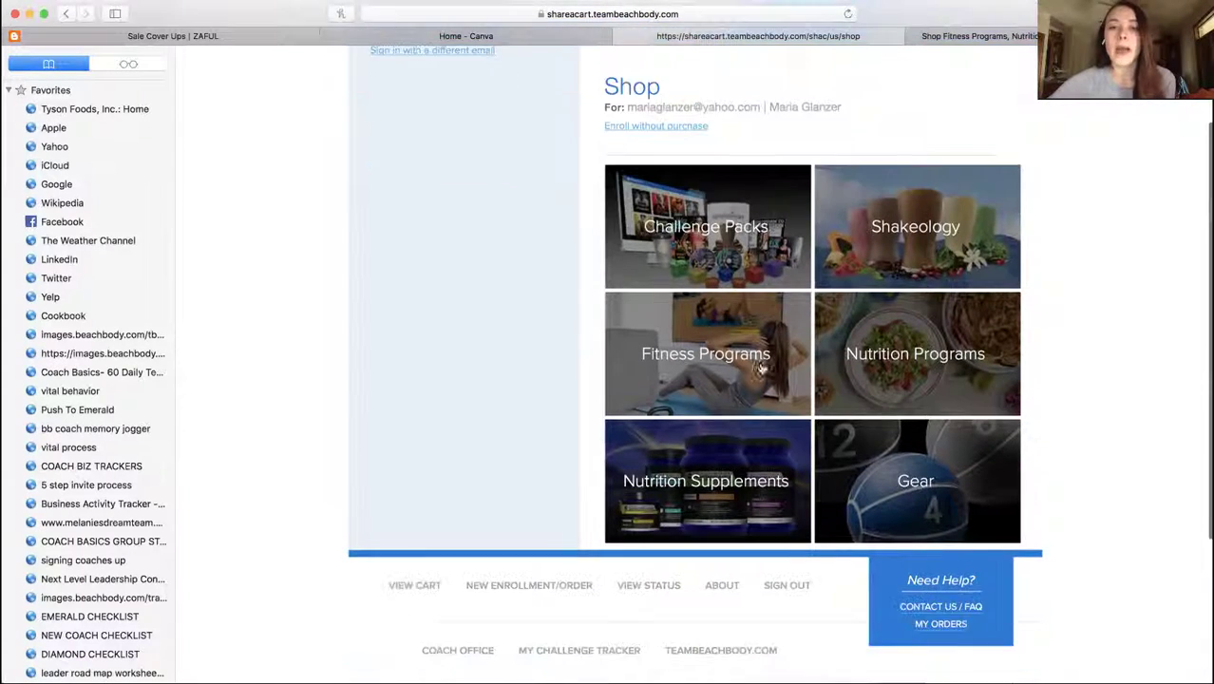
scroll(750, 285, "up", 4)
Go back to the Start step and retype the enrollee's first and last name
left_click(692, 118)
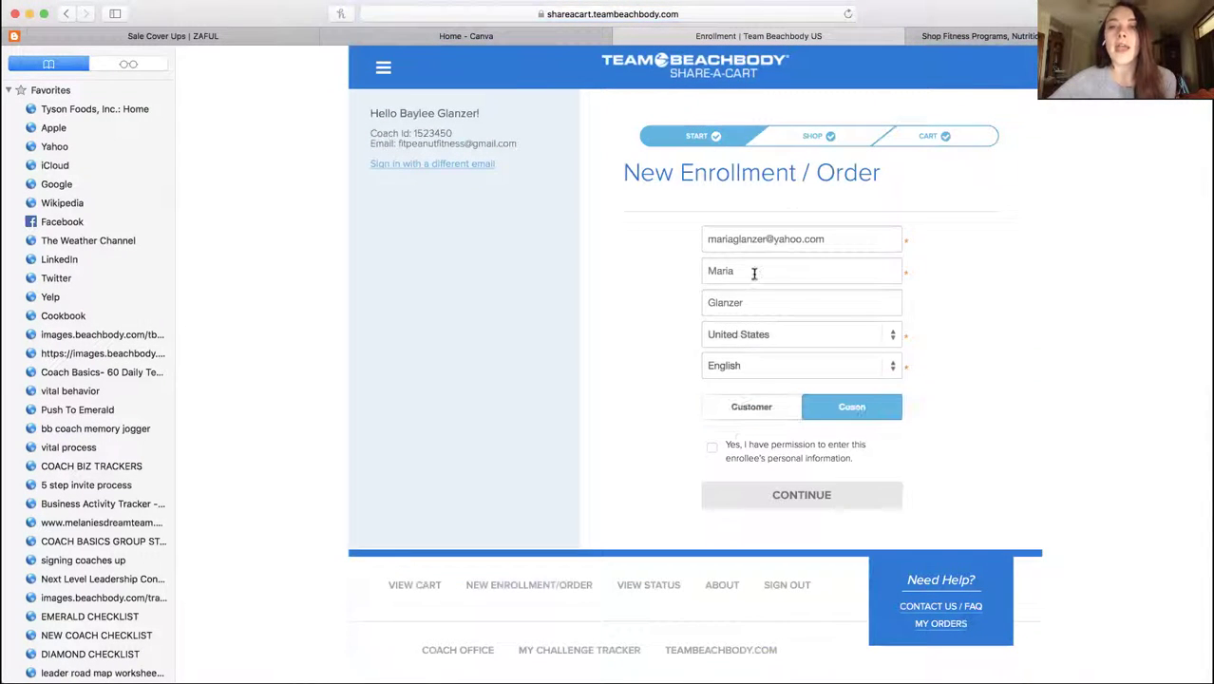
left_click(724, 271)
type("Mari")
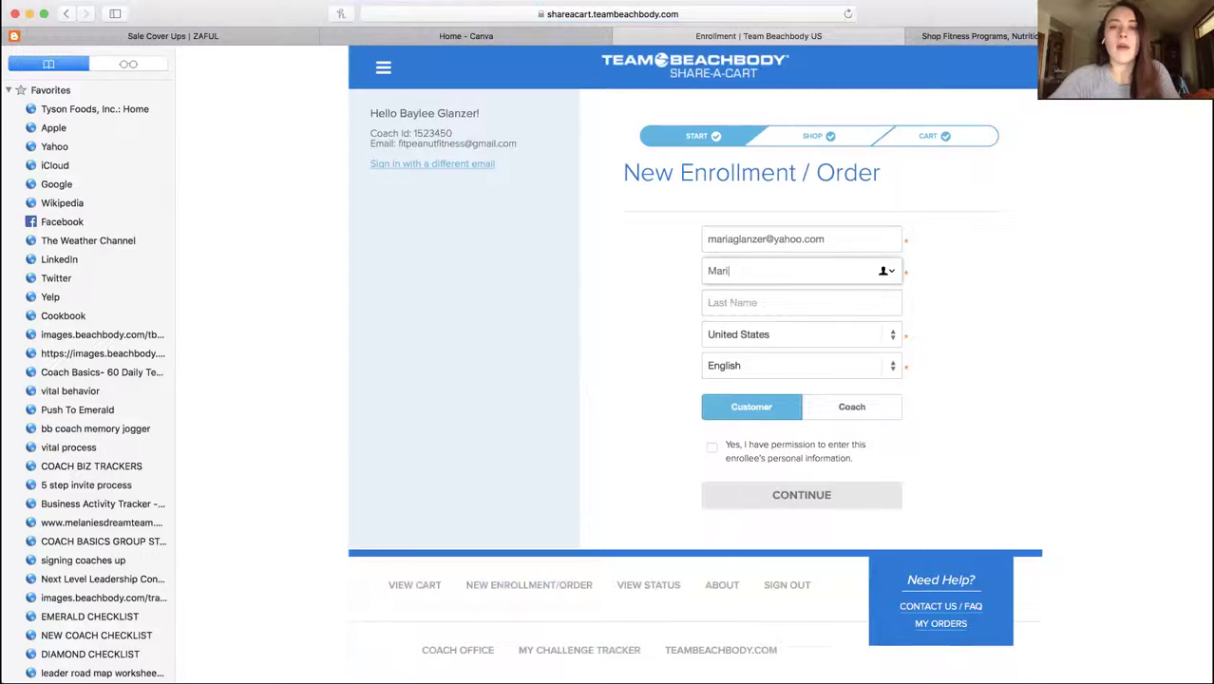
type("a")
key("Tab")
type("G")
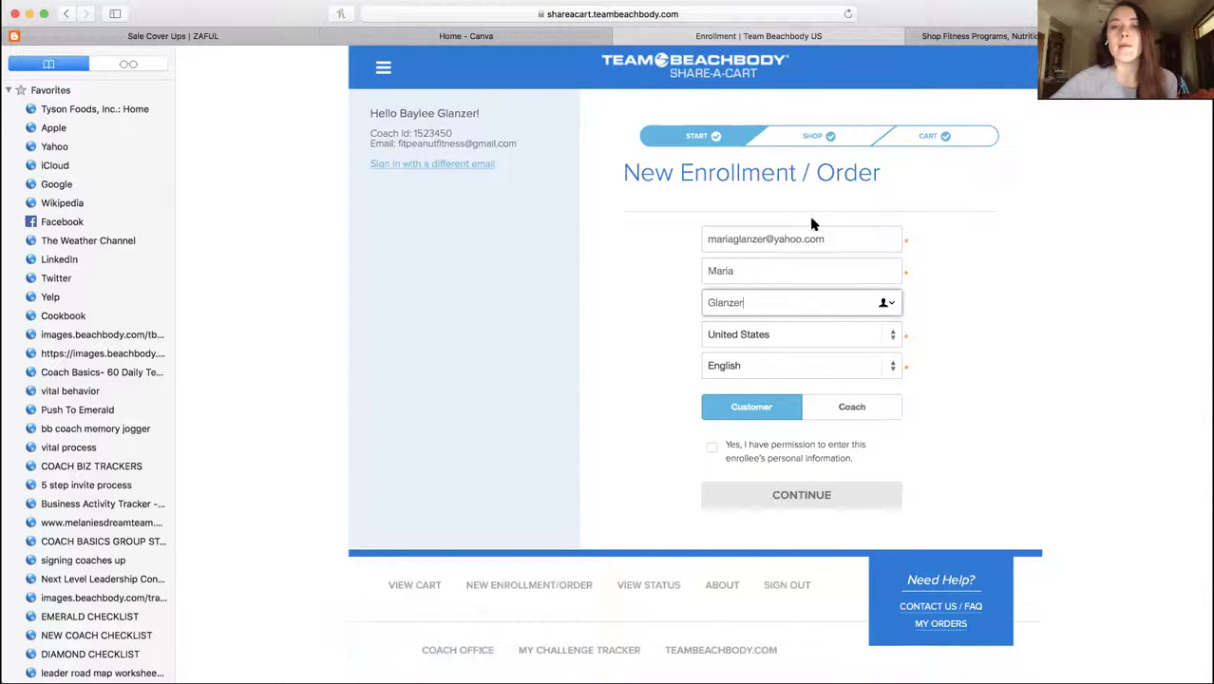
Replace the email with the customer's other address so it gets looked up
triple_click(749, 247)
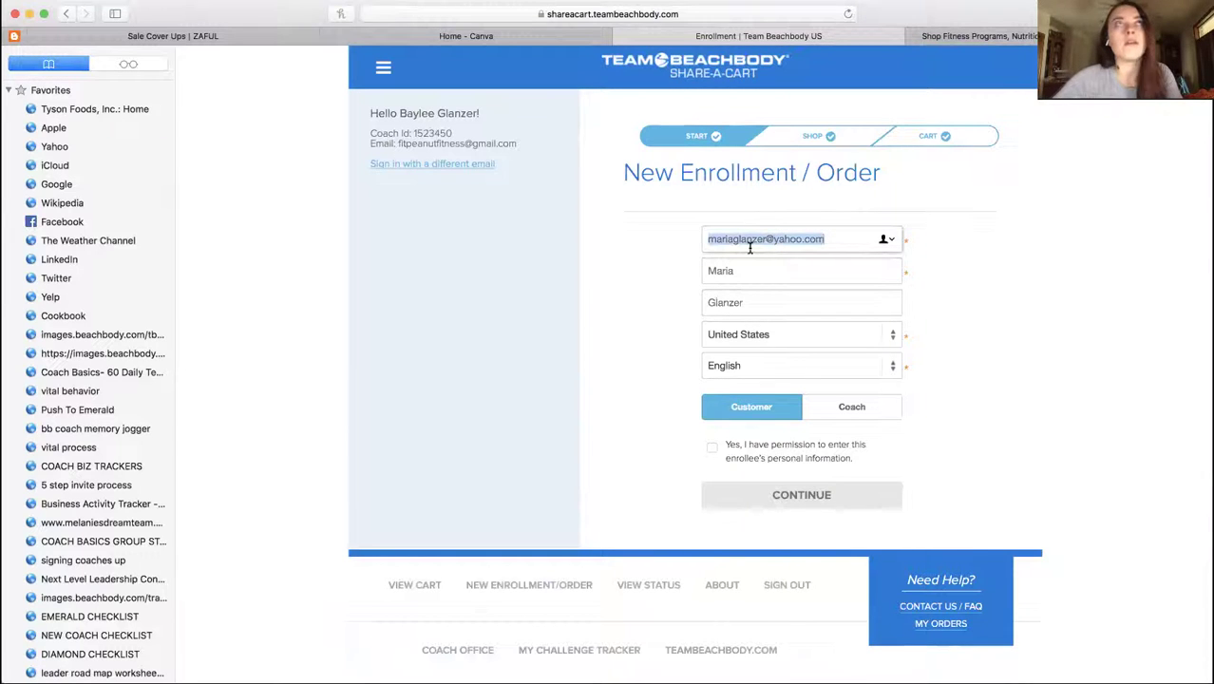
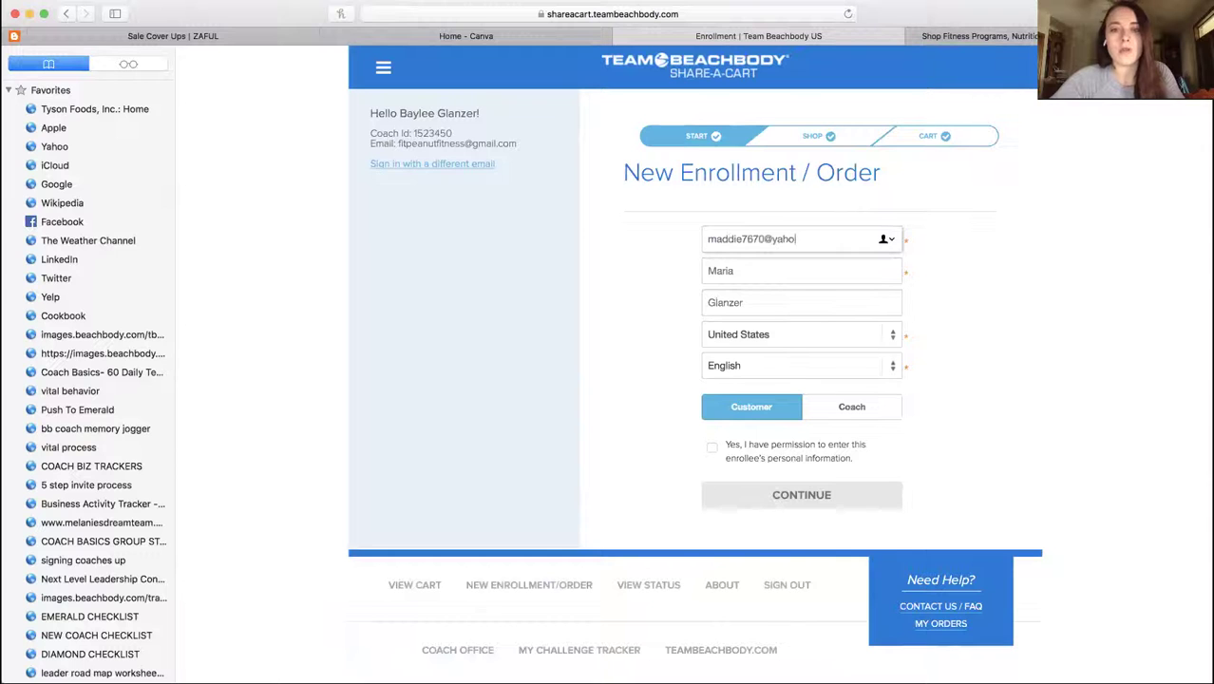
left_click(798, 276)
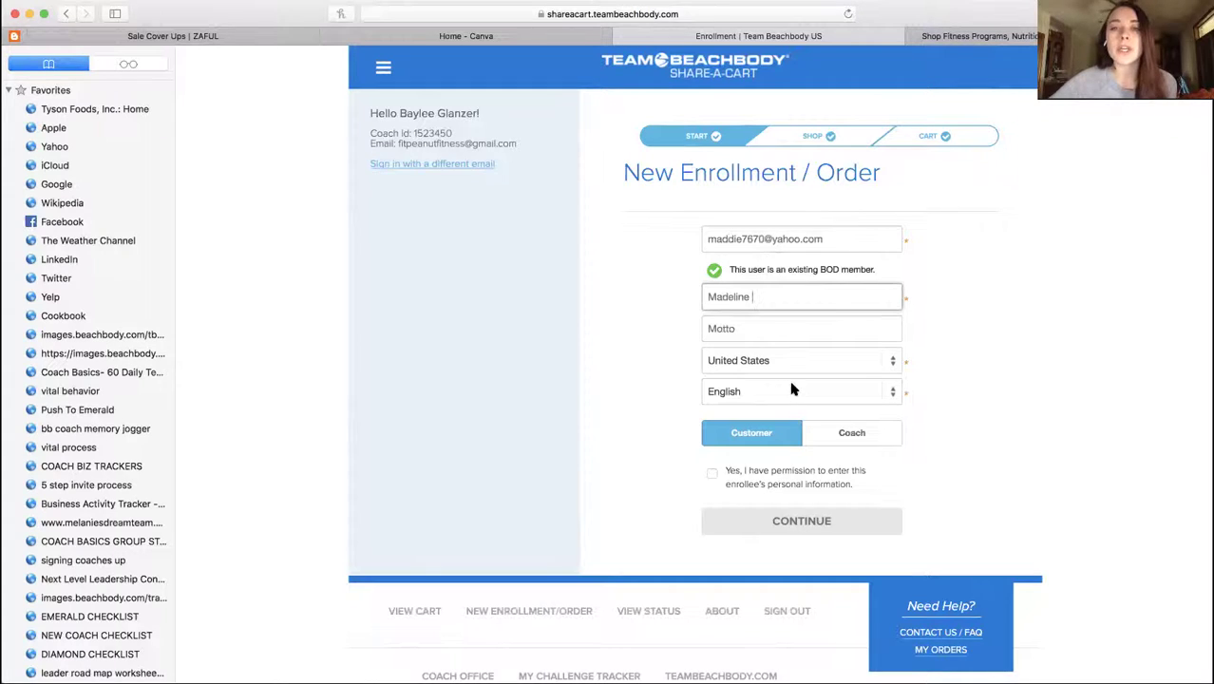
Enroll the member as Coach, confirm permission, and continue
left_click(820, 433)
left_click(713, 474)
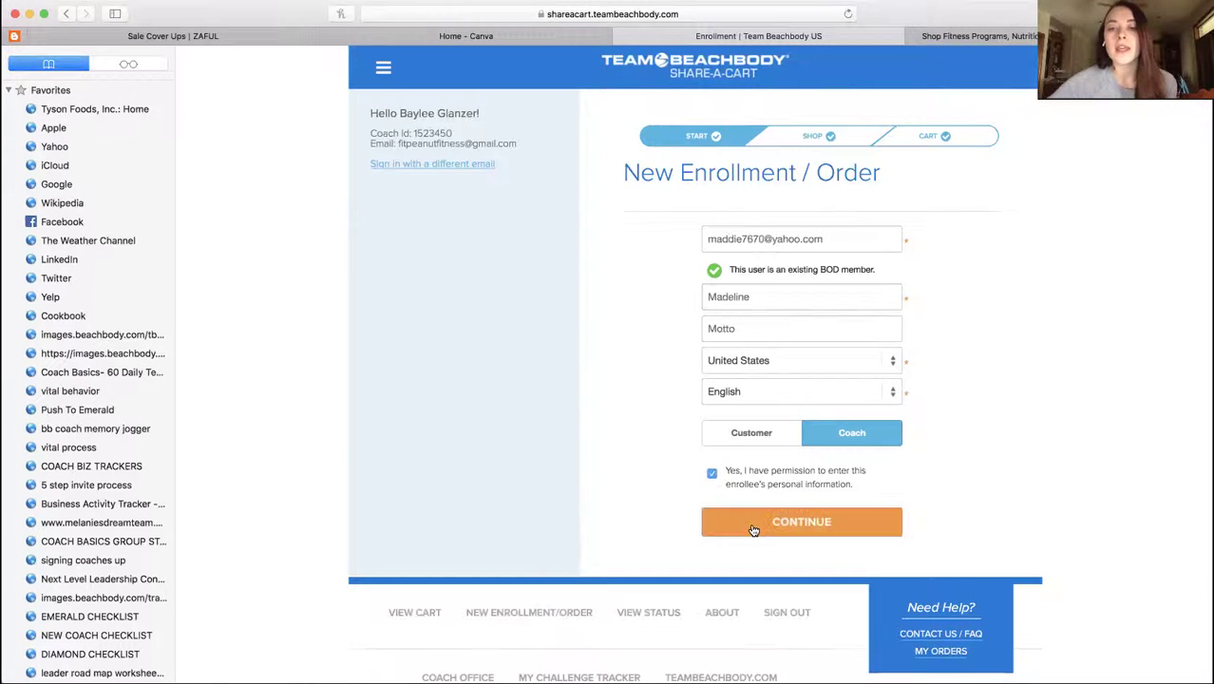
left_click(753, 525)
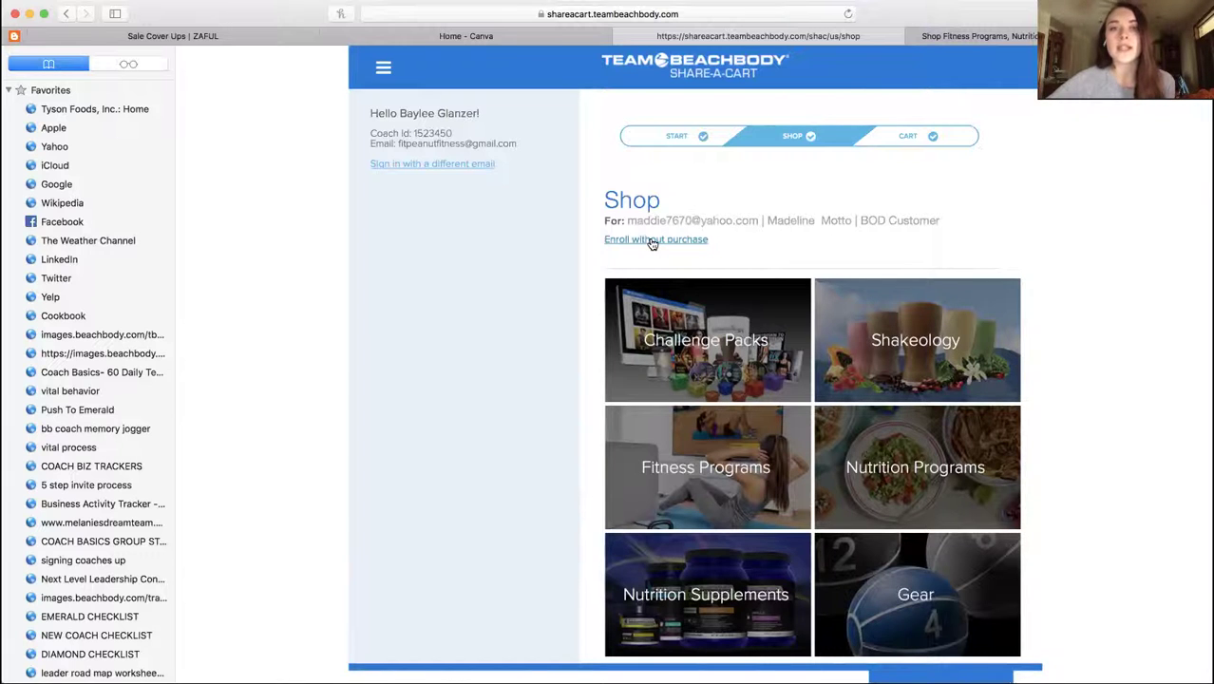
Choose Enroll without purchase, review the $39.95 Digital Business Starter Kit cart, then switch to the shop tab
left_click(652, 242)
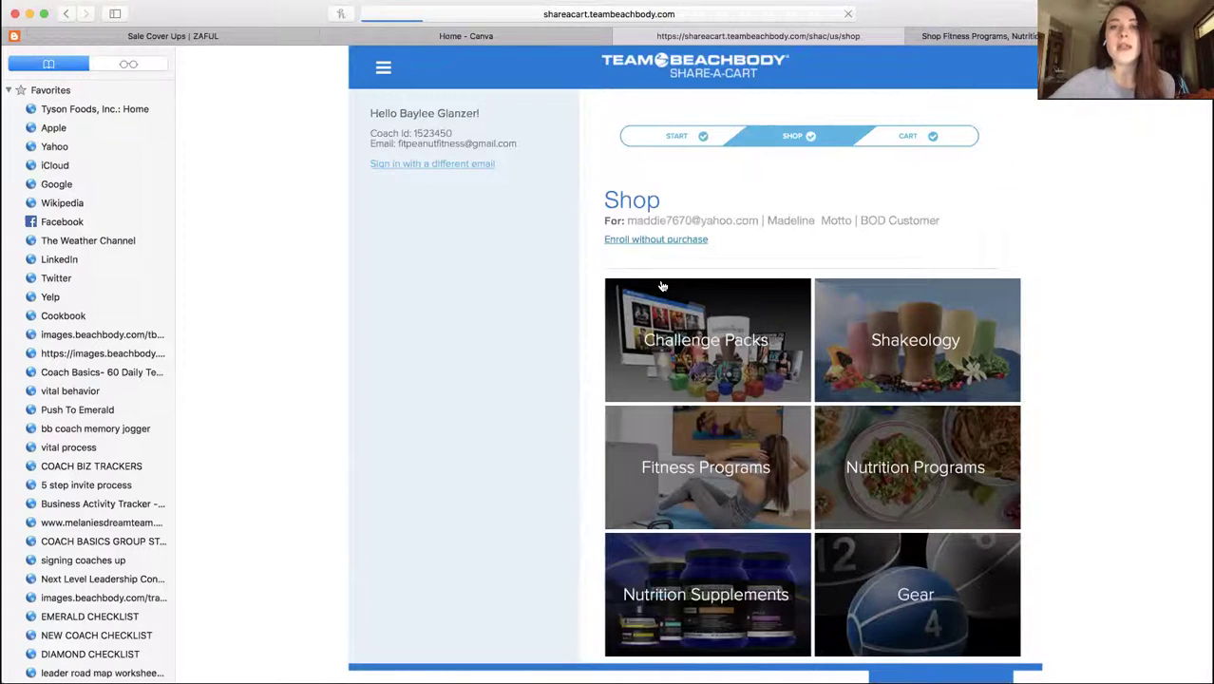
scroll(941, 404, "down", 5)
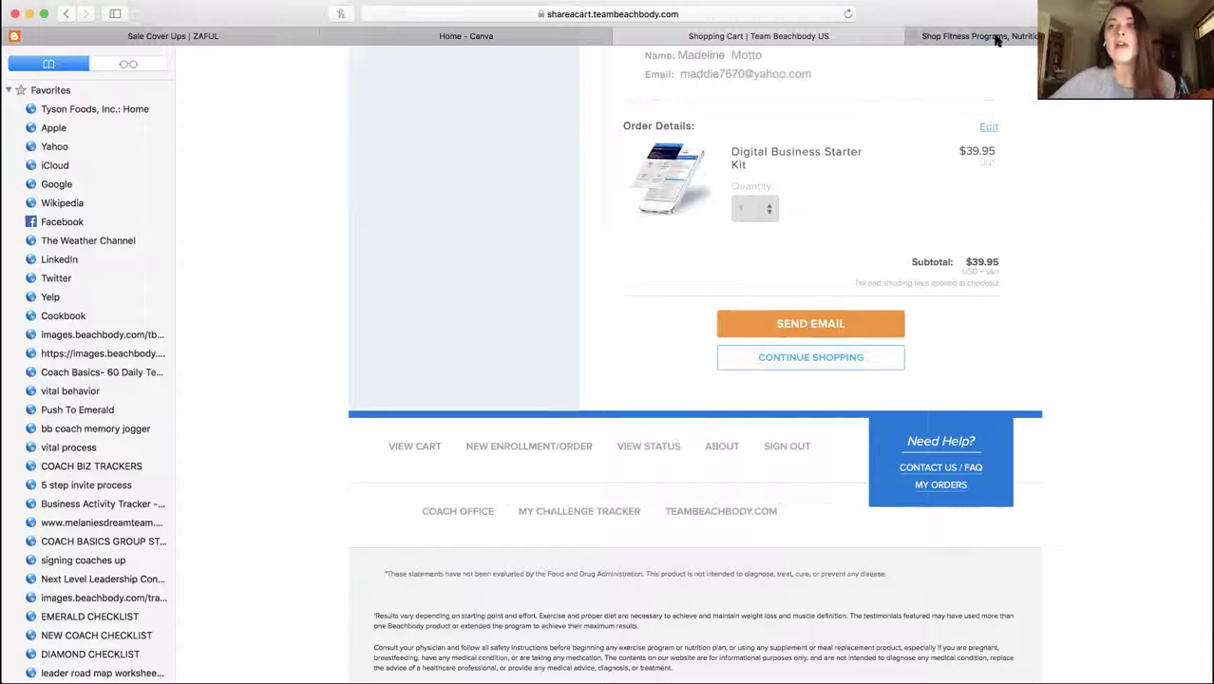
left_click(996, 40)
left_click(758, 13)
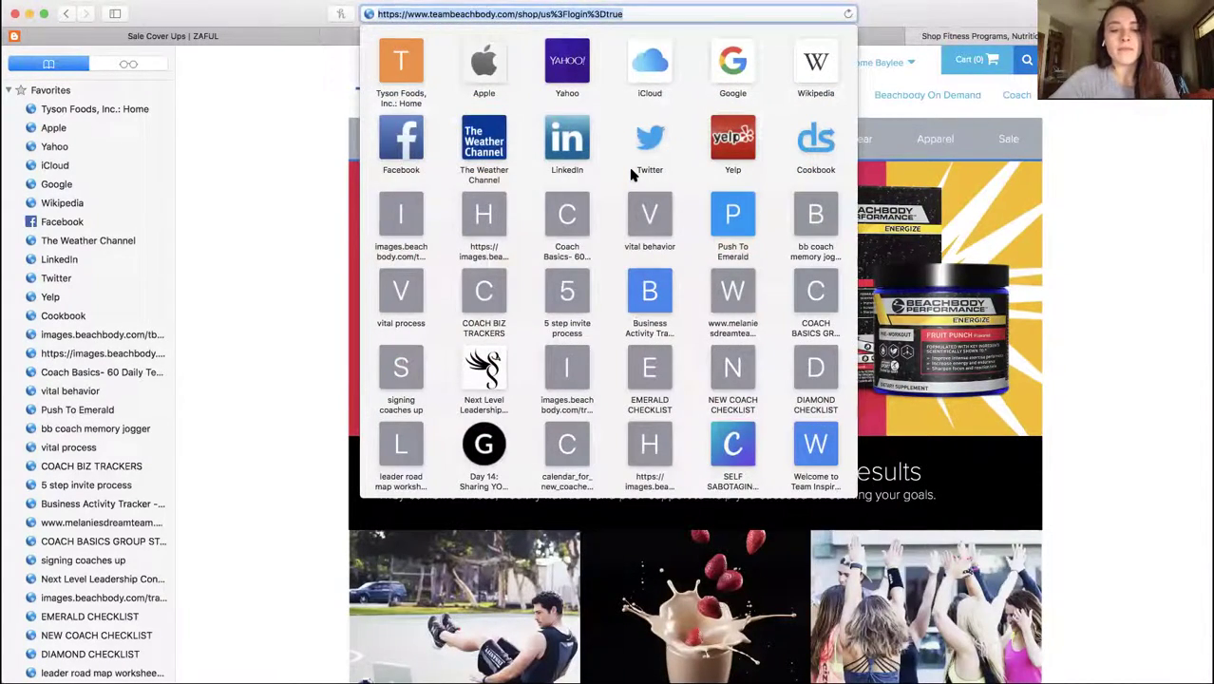
Search '39 fee form beachbody' and open the Challenge Pack Free Coach Enrollment Formsite result
type("39 fee")
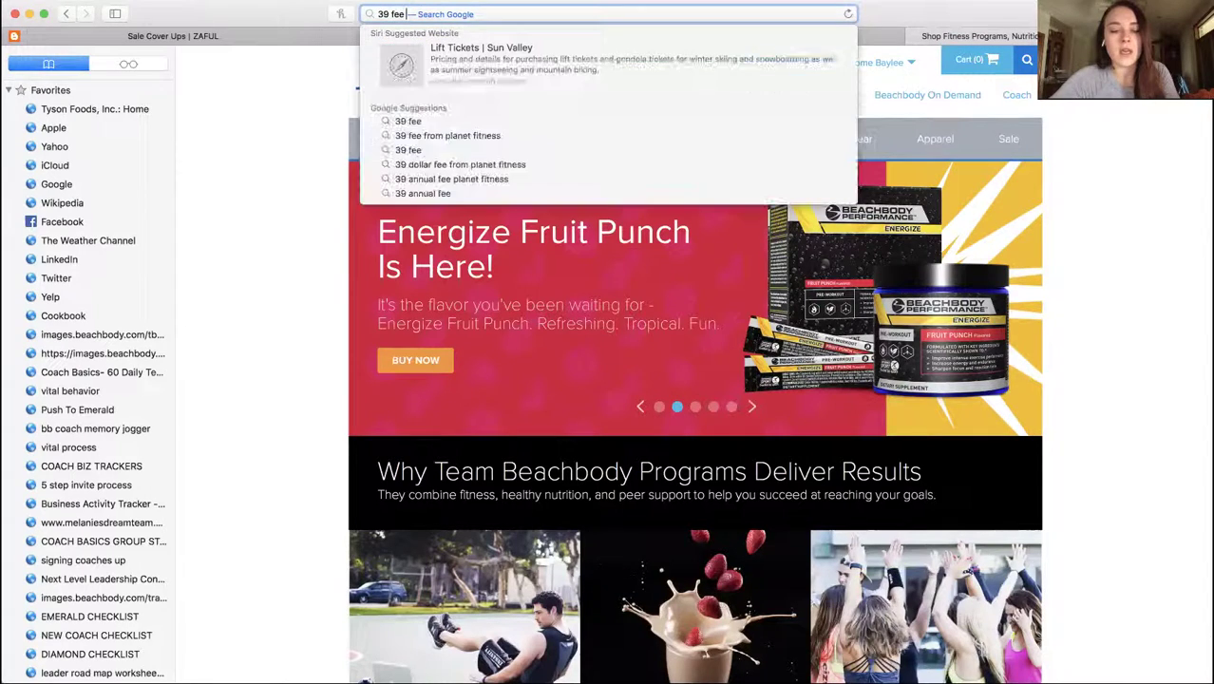
type(" form beachbody")
key("Return")
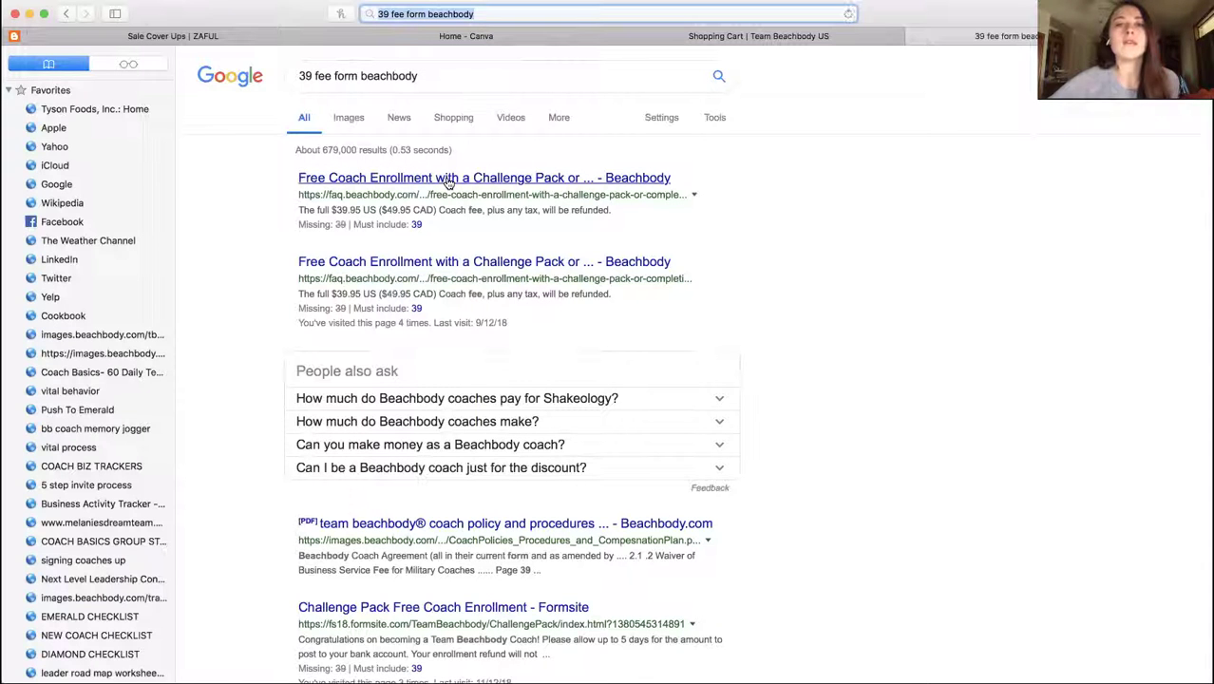
scroll(447, 205, "down", 2)
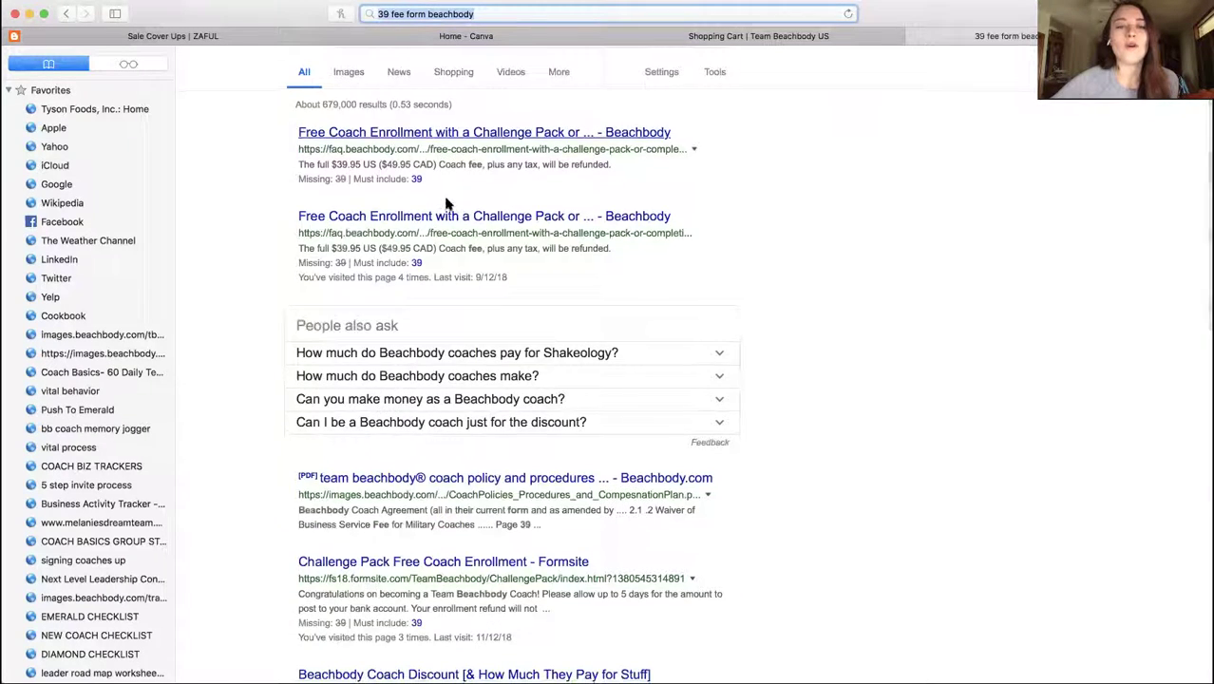
scroll(447, 204, "up", 1)
left_click(415, 600)
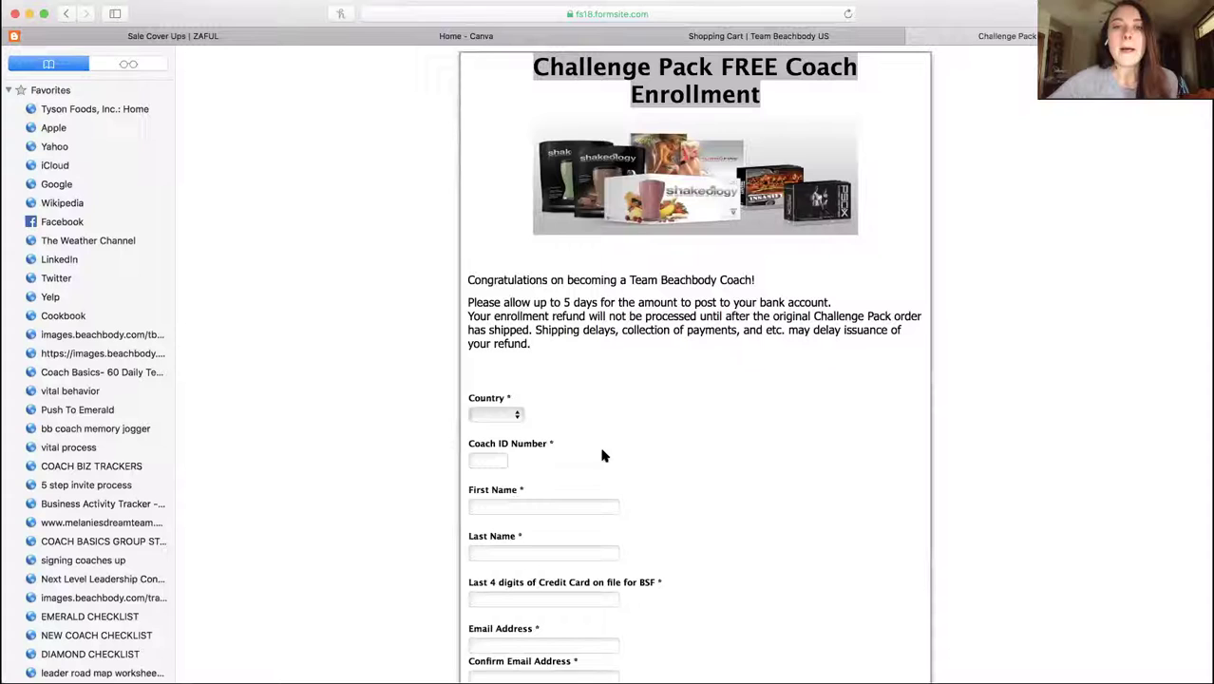
Scroll through the Formsite enrollment form to Submit, then return to the Shopping Cart tab
scroll(601, 456, "down", 1)
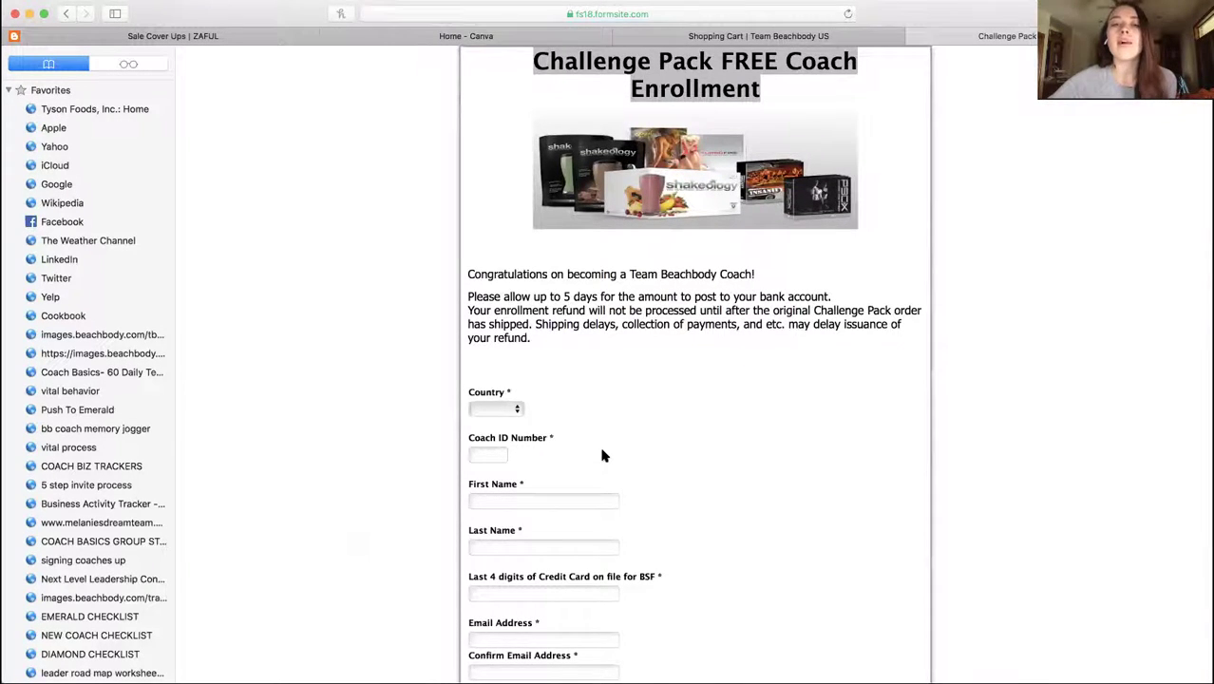
scroll(601, 456, "down", 4)
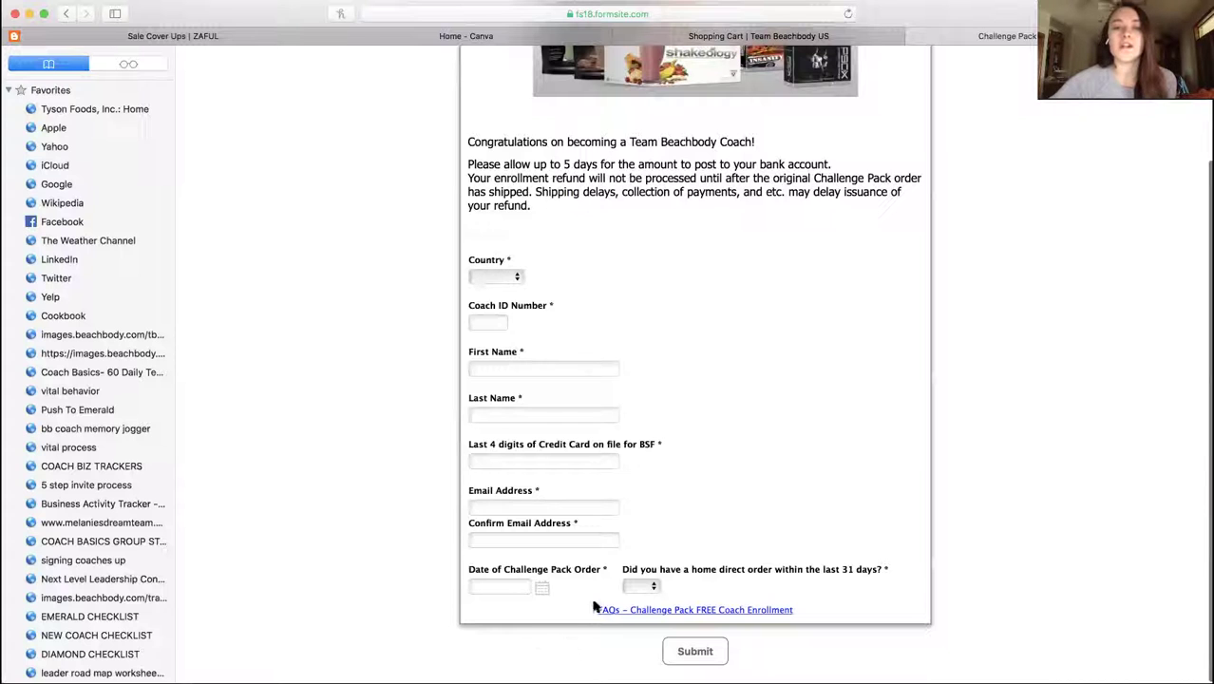
left_click(810, 37)
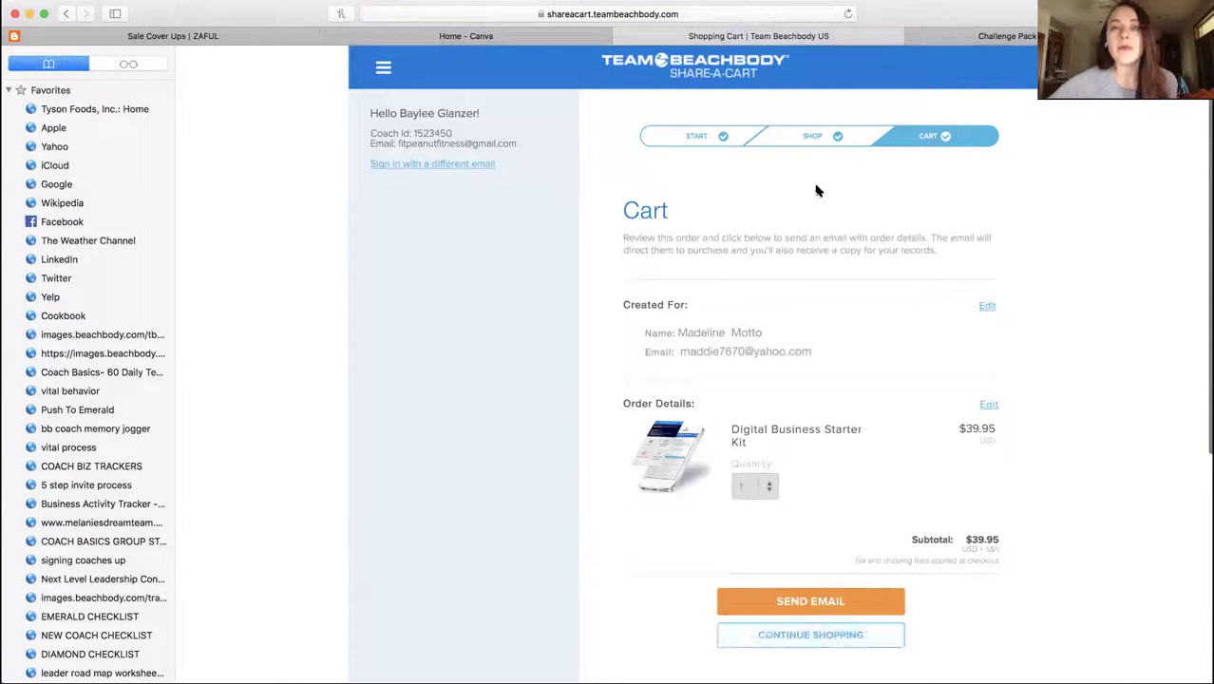
Start a new order and replace the existing email with the client's email address
left_click(690, 137)
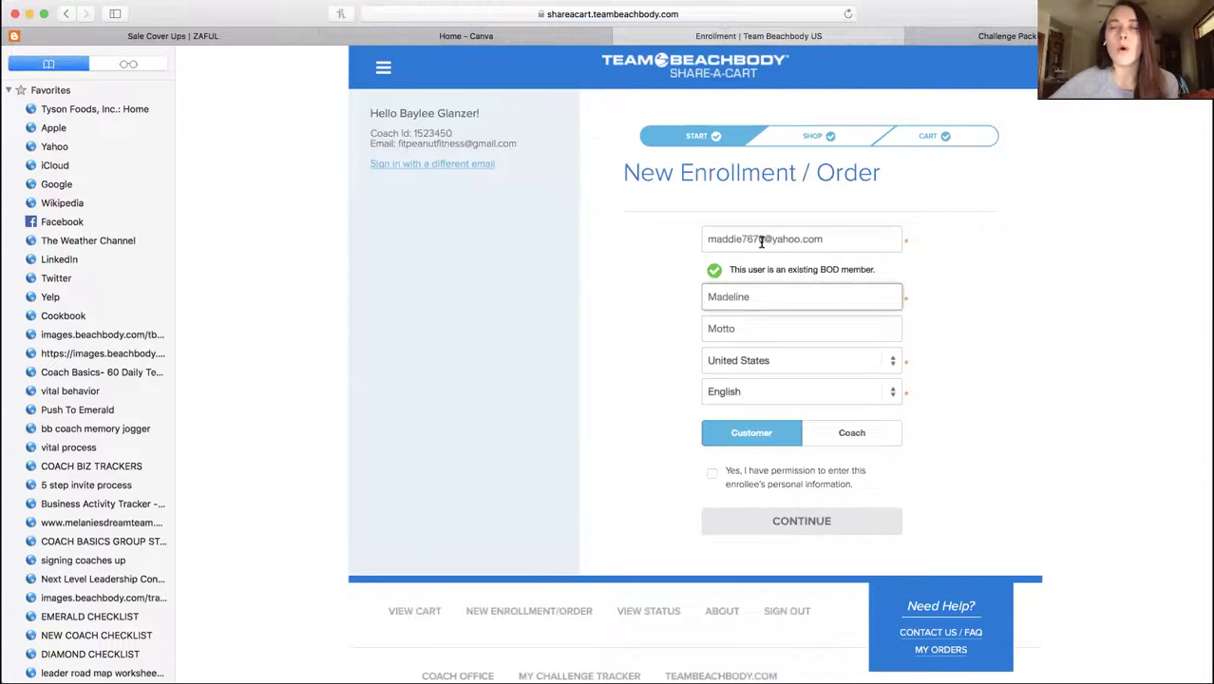
left_click(761, 239)
key("super+a")
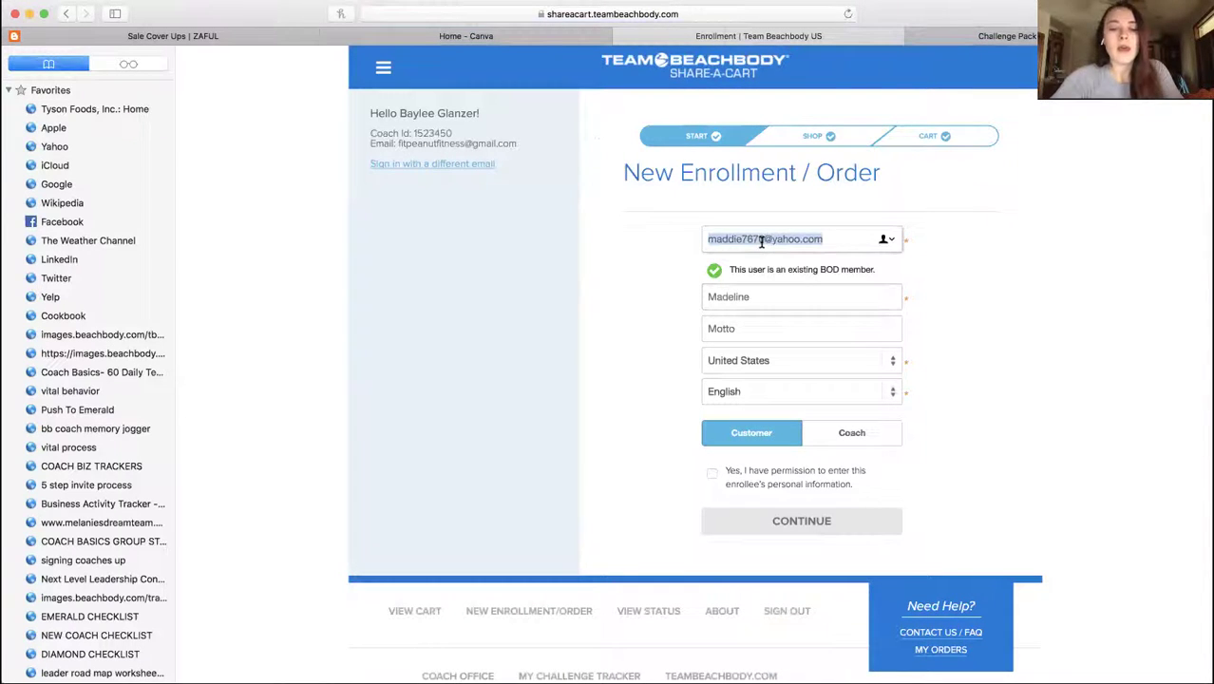
type("ma")
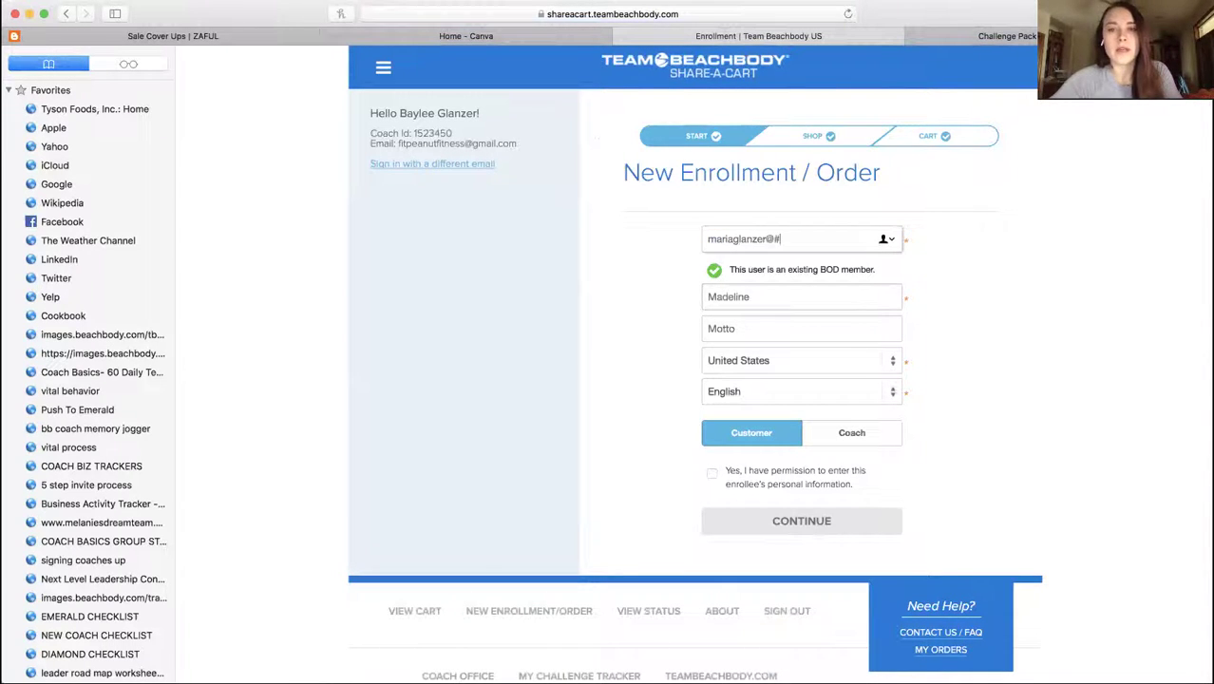
Enter the client's first and last name, confirm permission, and continue to the Shop page
left_click(768, 295)
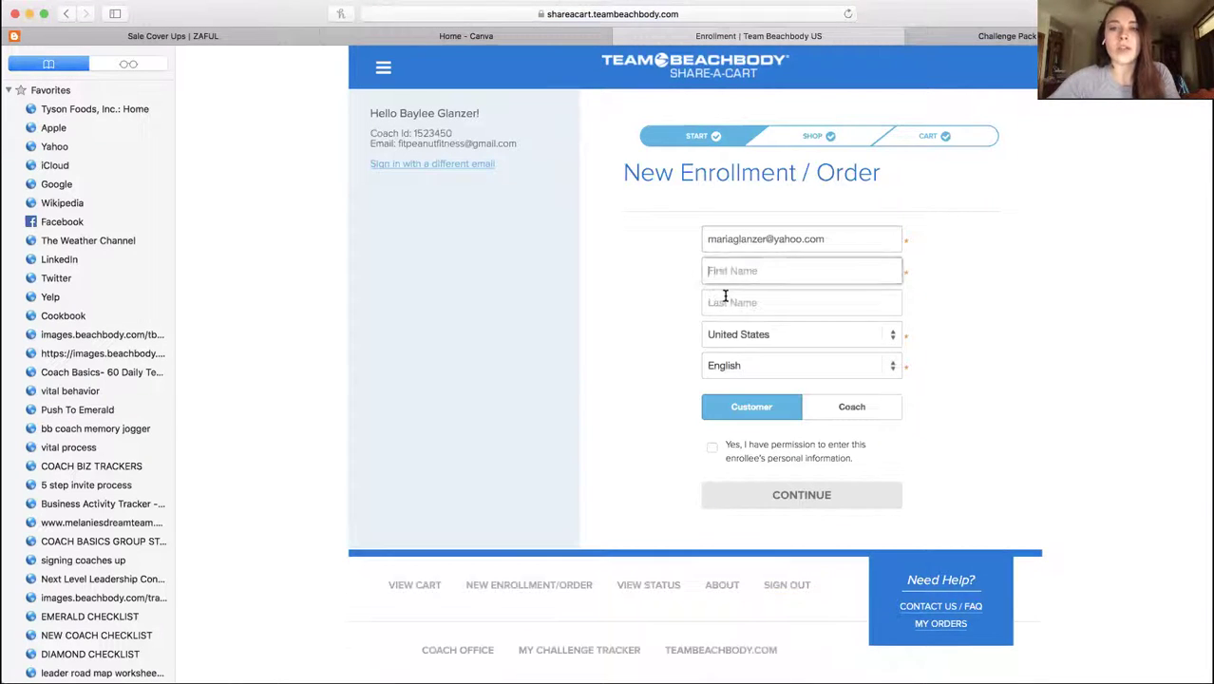
key("Tab")
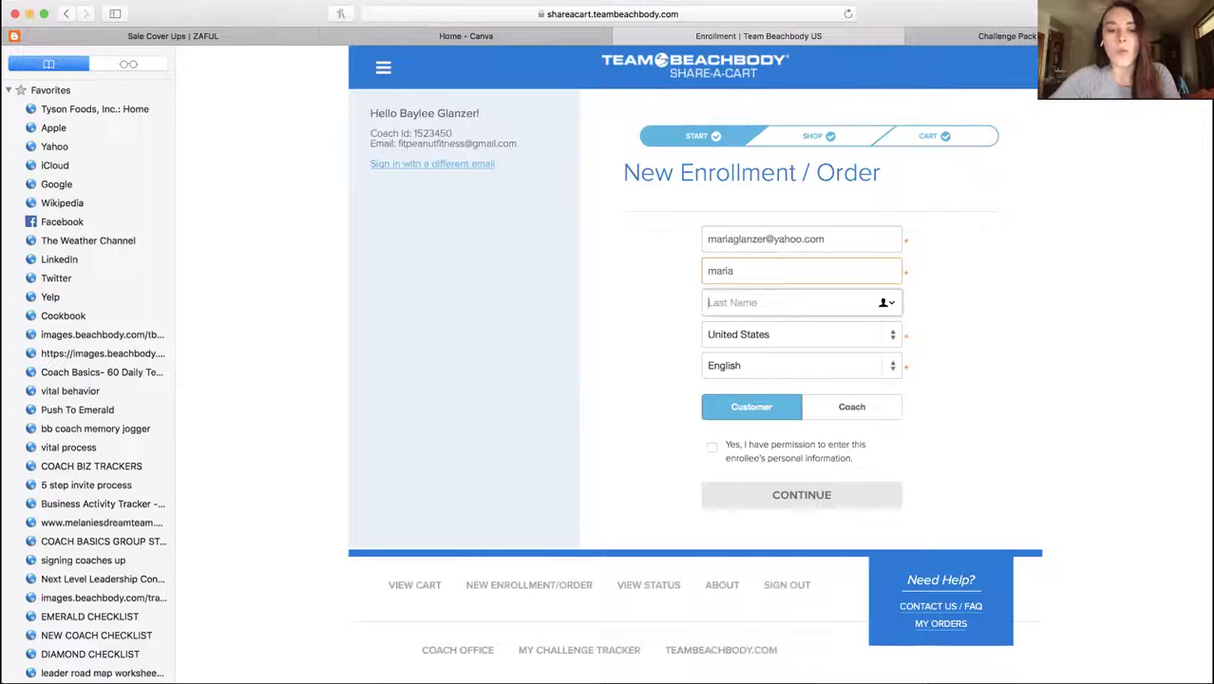
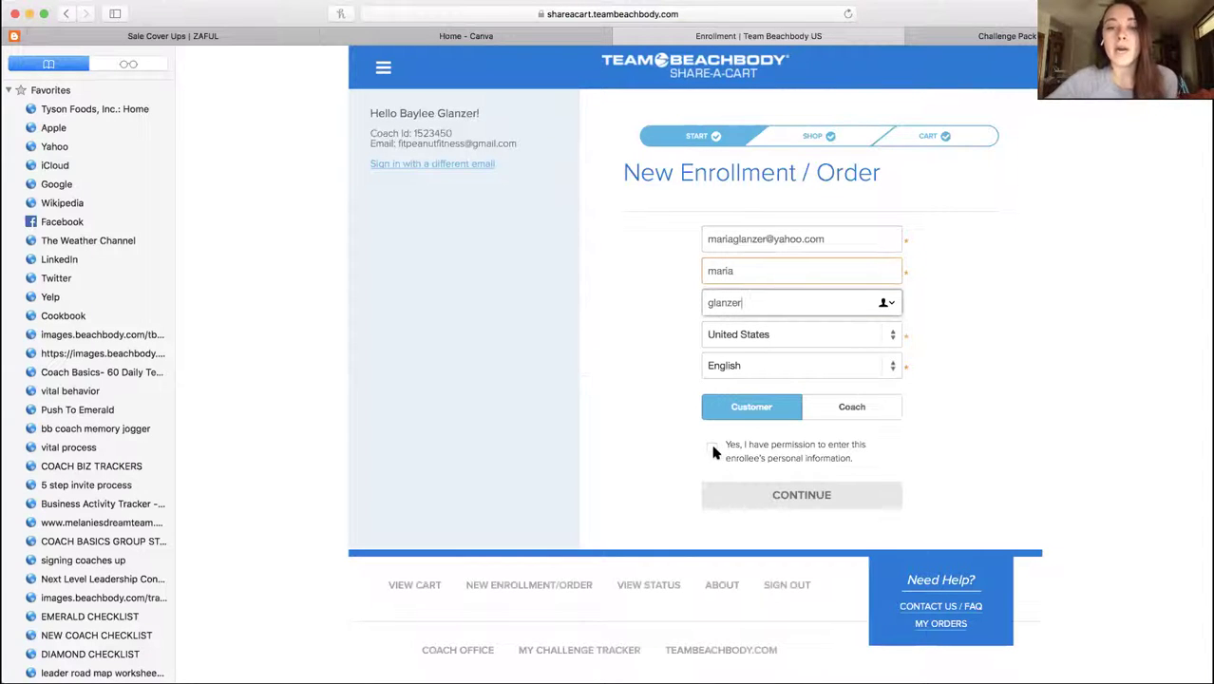
left_click(712, 448)
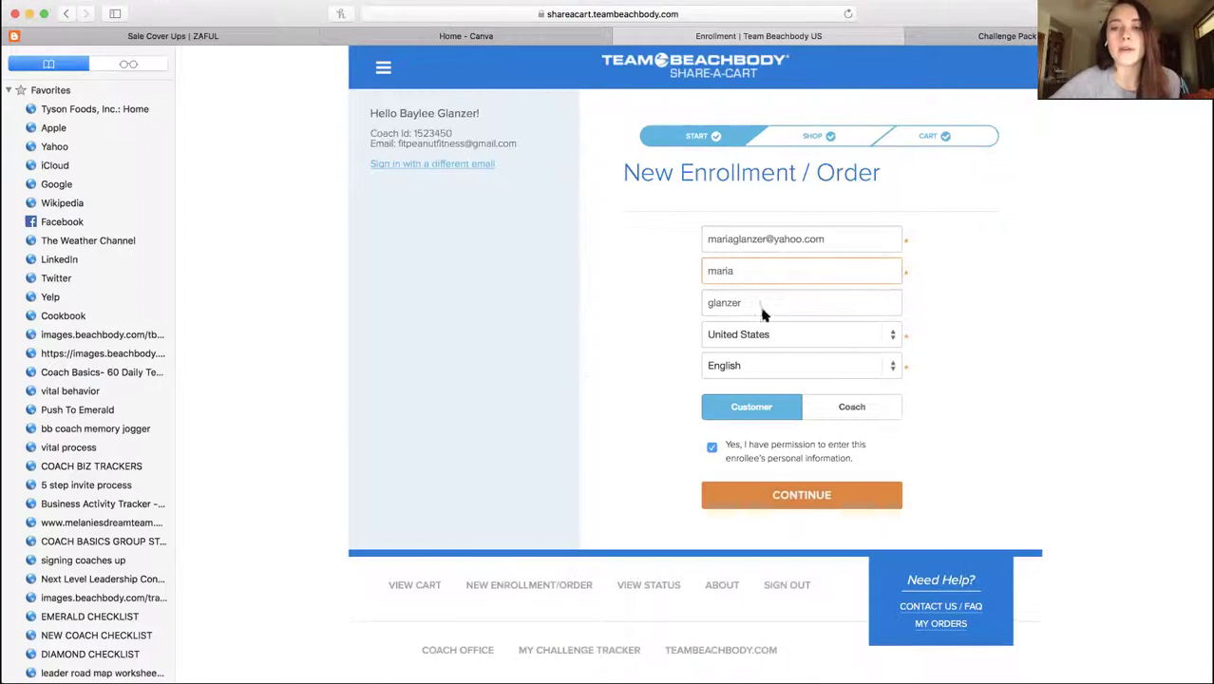
left_click(774, 506)
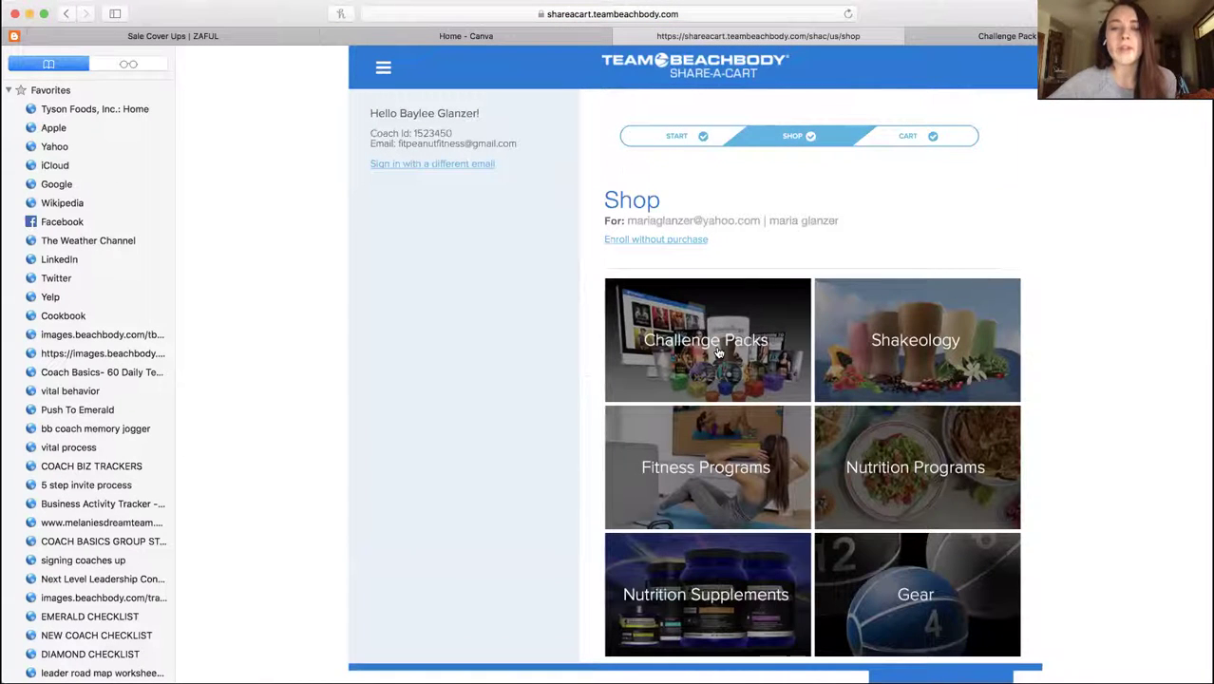
Add the $160 Ultimate Portion Fix & Shakeology Challenge Pack with a Barista Whey Combo Flavor Box (24 packets)
left_click(719, 352)
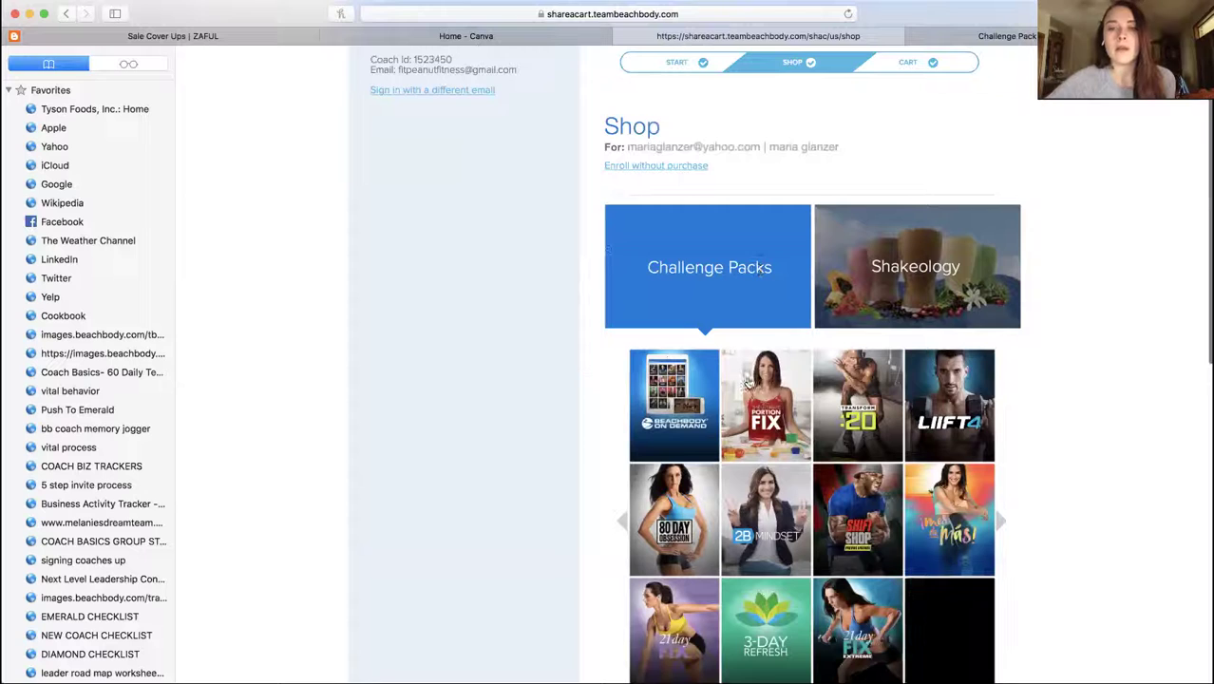
left_click(747, 381)
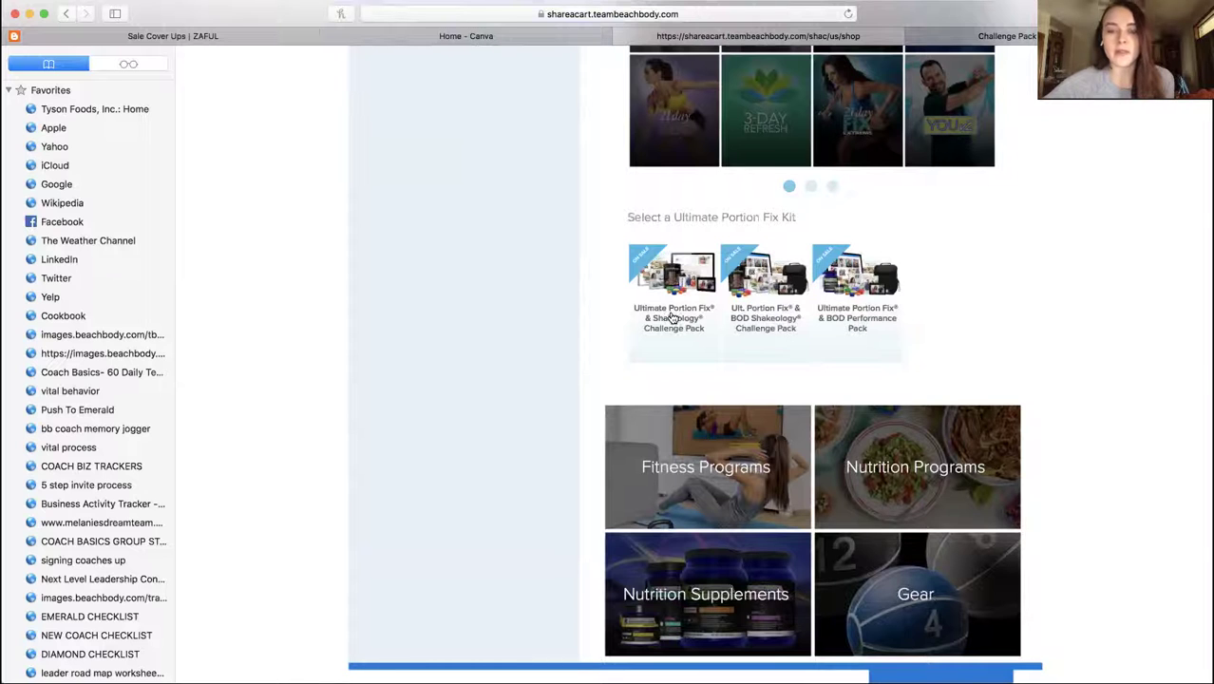
left_click(671, 316)
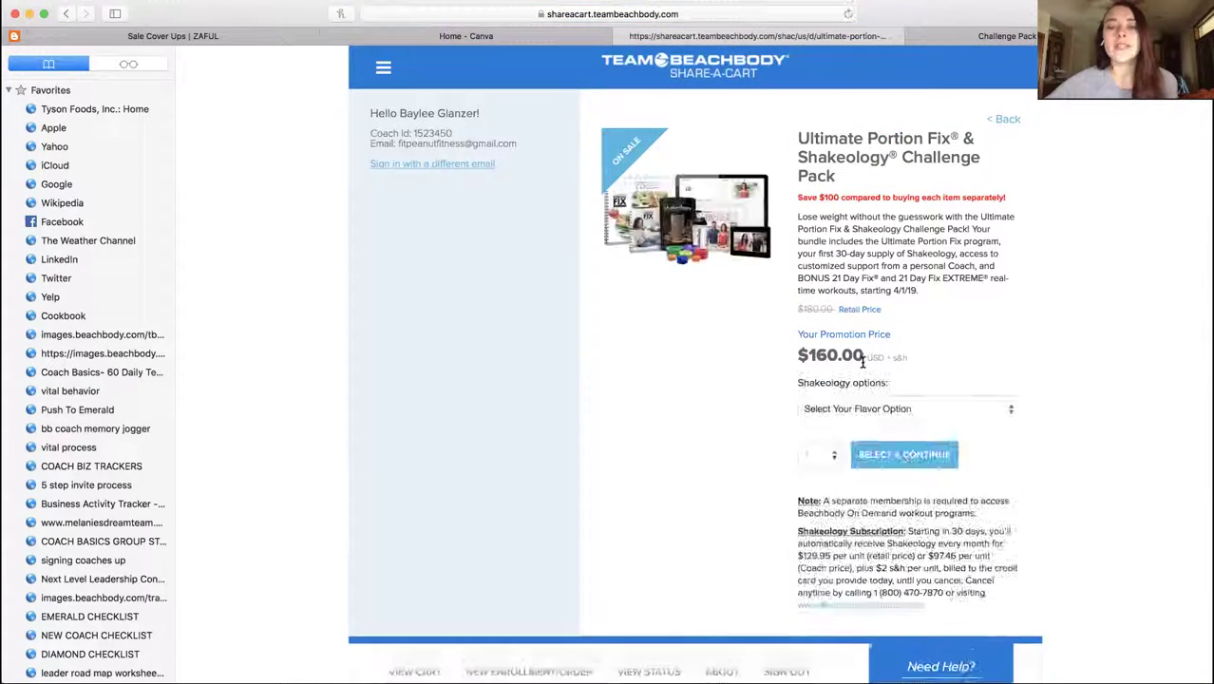
left_click(862, 410)
left_click(861, 436)
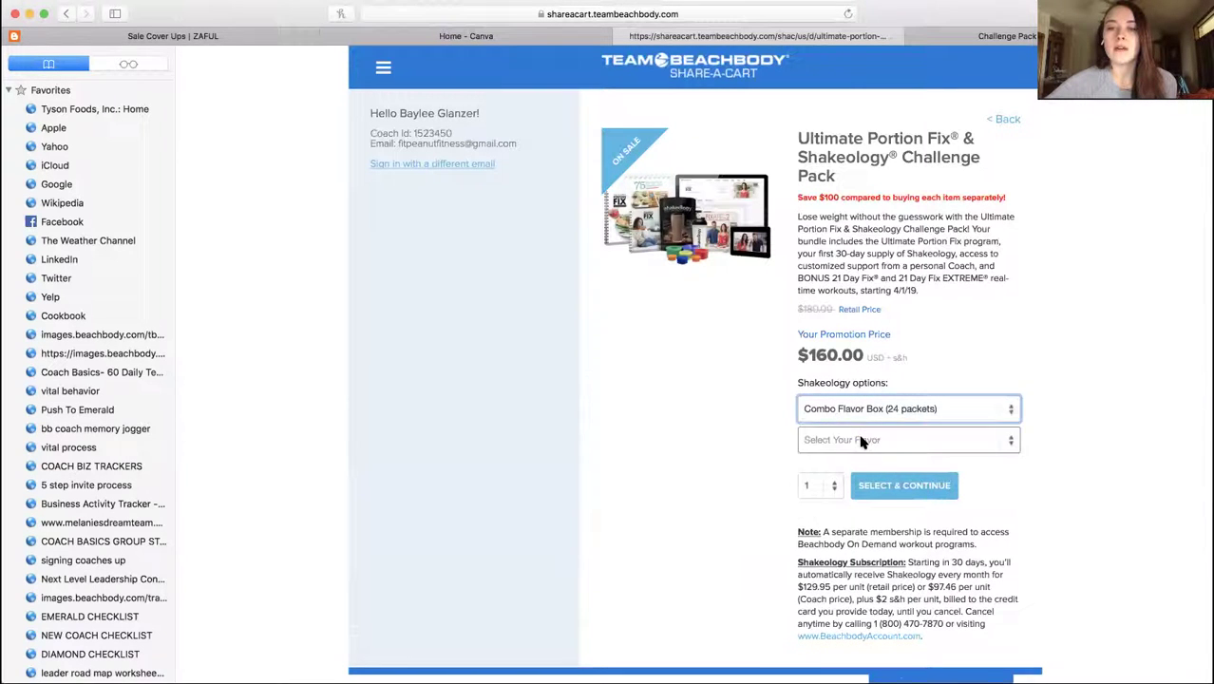
left_click(862, 439)
left_click(866, 472)
left_click(875, 490)
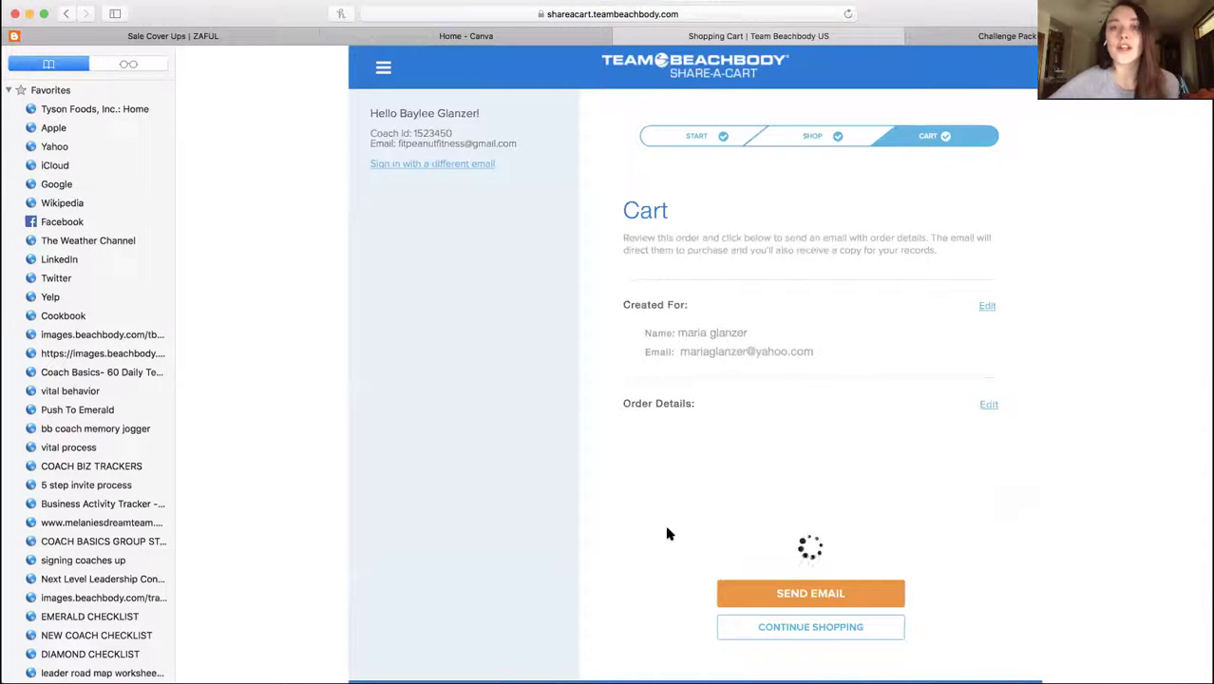
Add the $99 Beachbody On Demand BOD 12-Month Membership from Fitness Programs to the cart
scroll(726, 487, "down", 5)
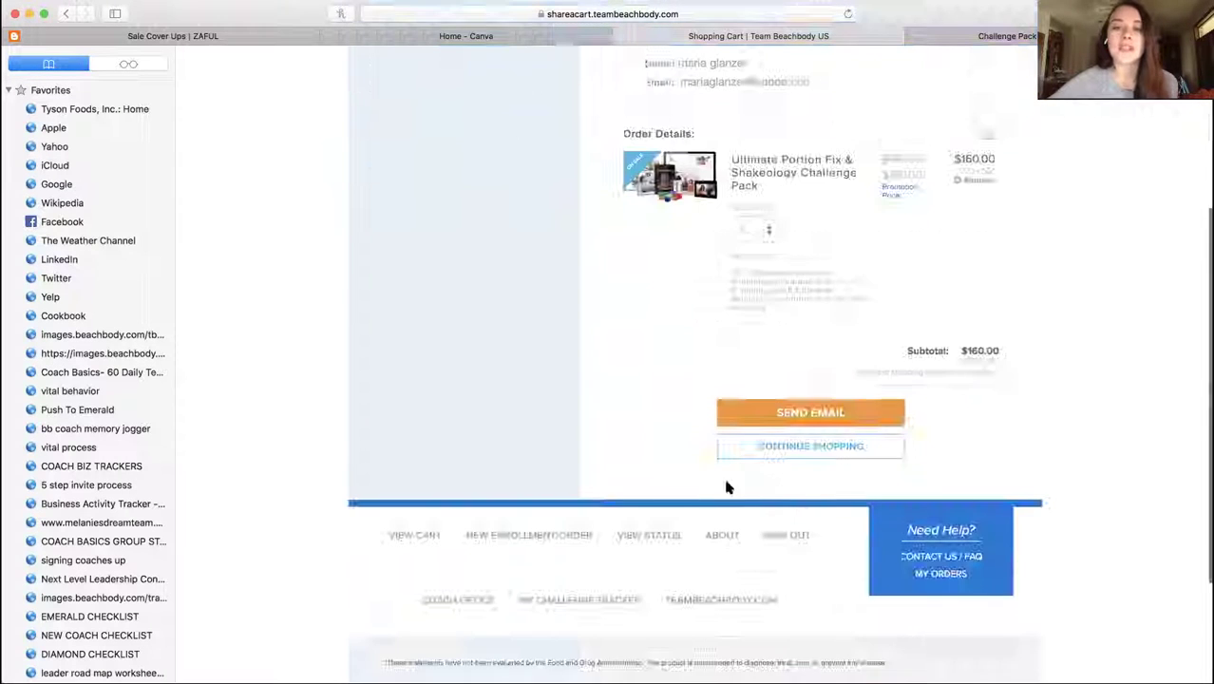
left_click(813, 444)
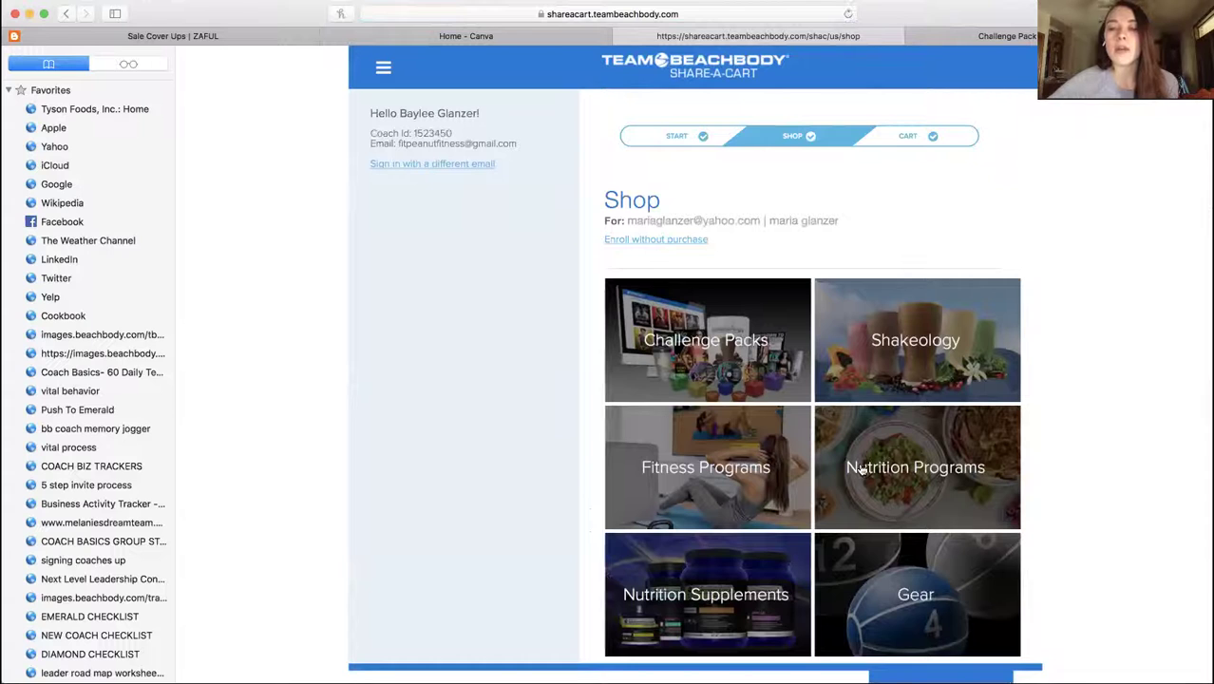
left_click(689, 484)
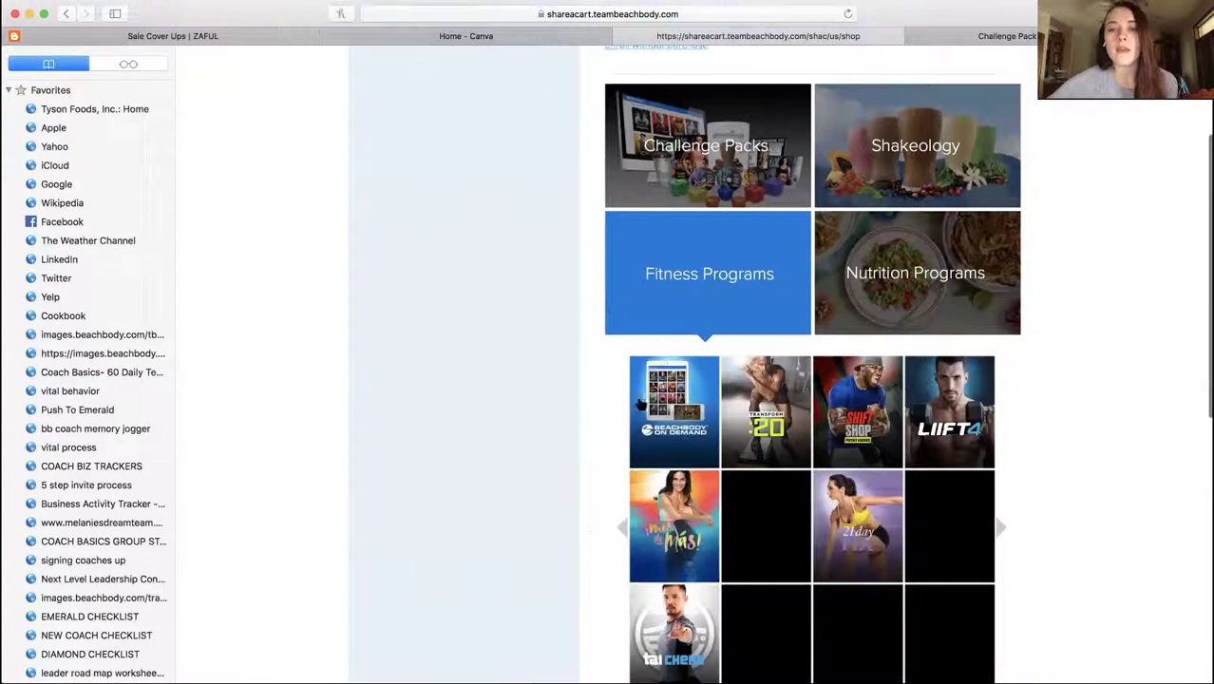
scroll(821, 447, "down", 5)
scroll(821, 446, "down", 2)
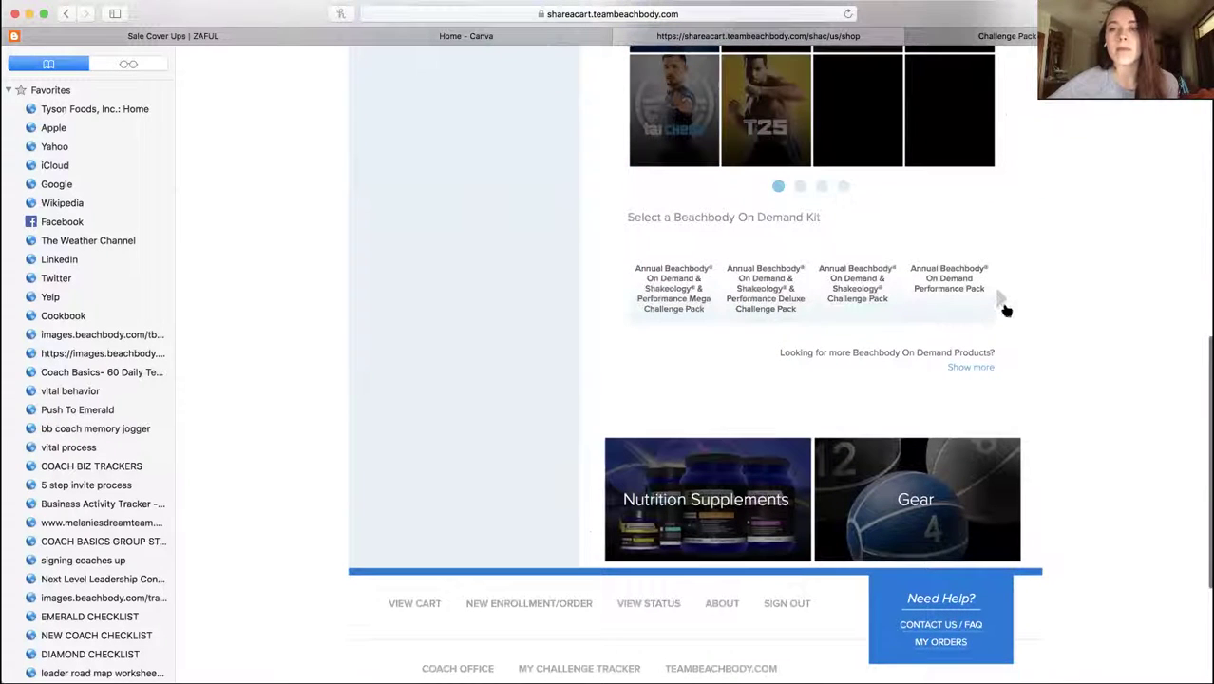
left_click(1003, 300)
left_click(948, 278)
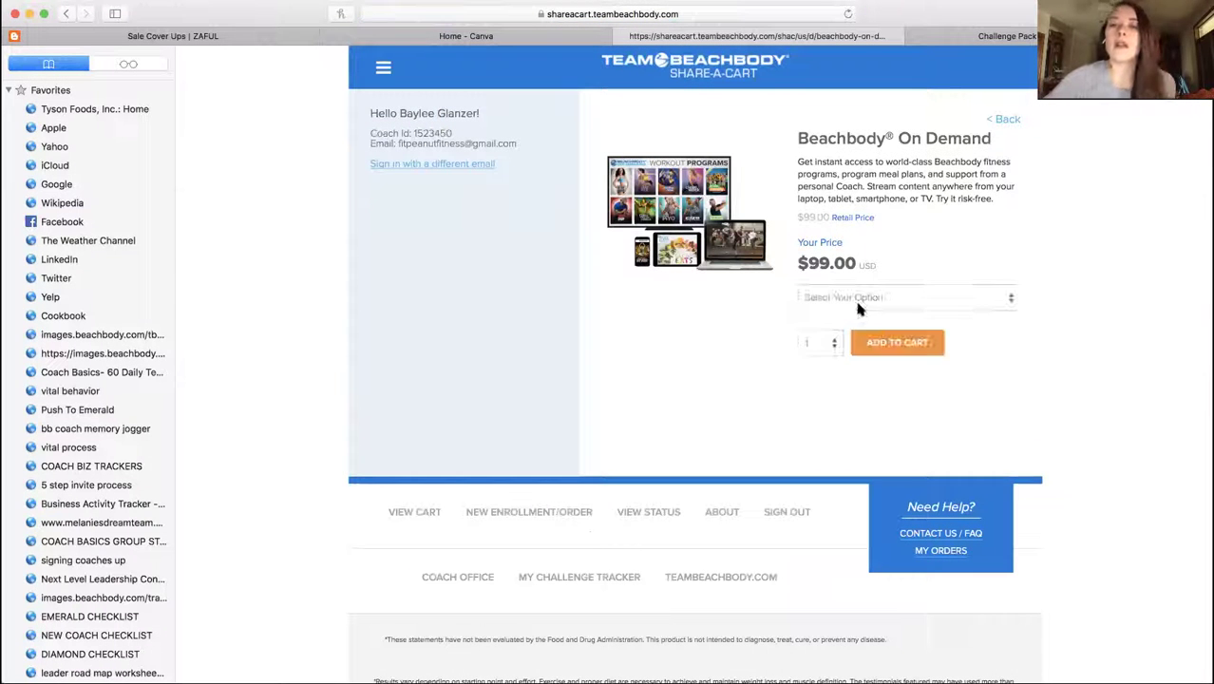
left_click(858, 302)
left_click(856, 316)
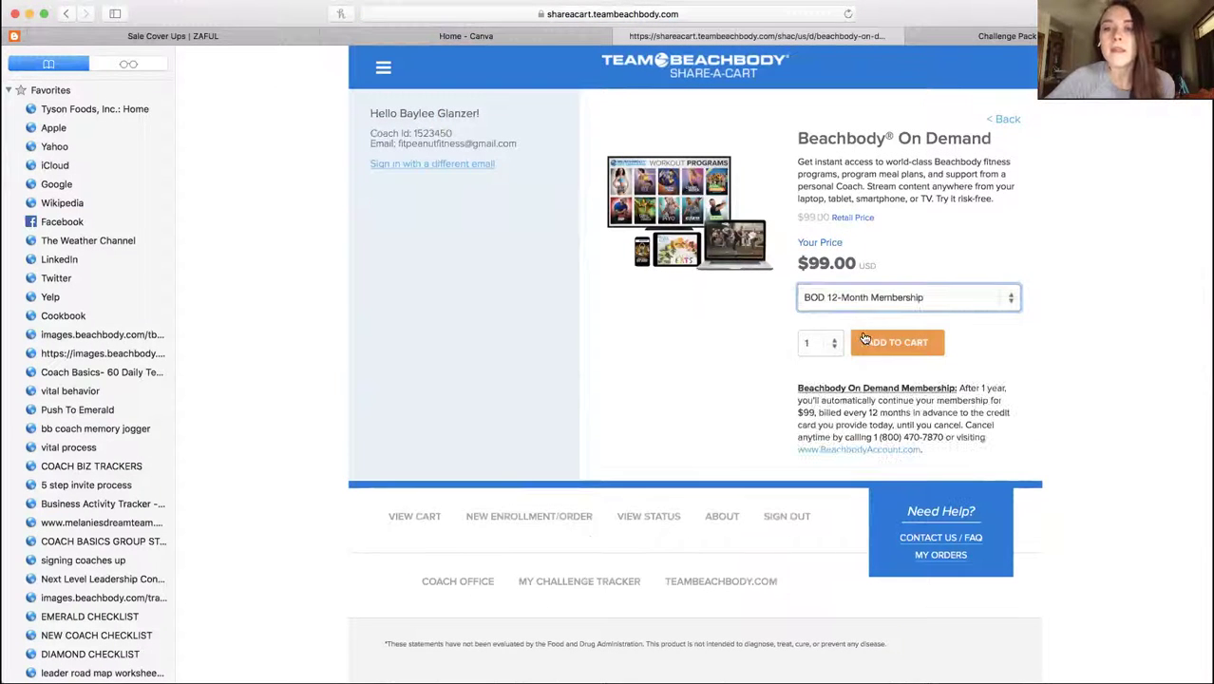
left_click(864, 339)
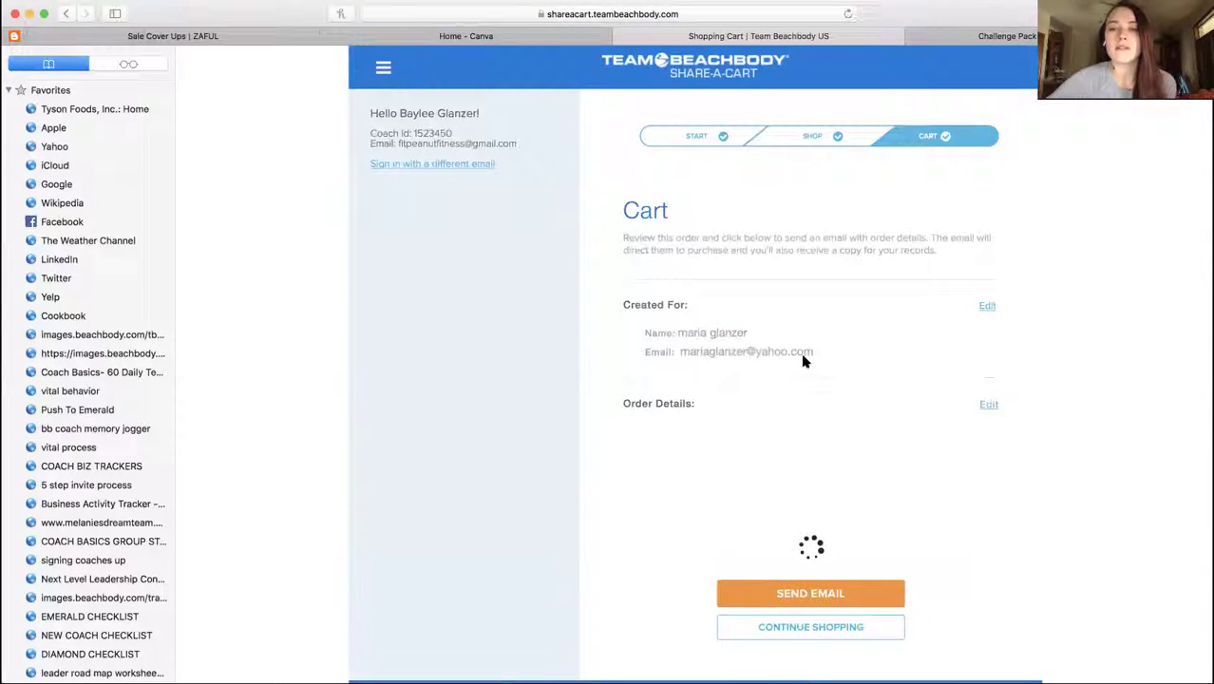
scroll(803, 359, "down", 4)
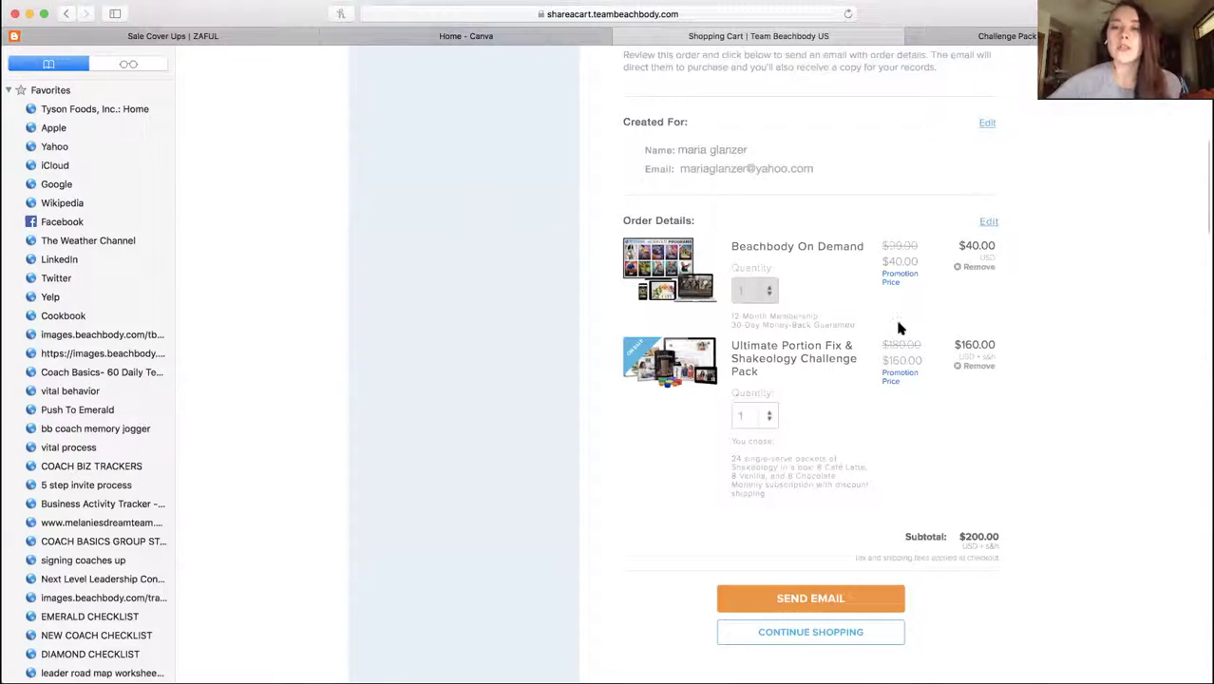
scroll(900, 327, "up", 4)
Switch back to the Challenge Pack FREE Coach Enrollment form tab
left_click(623, 38)
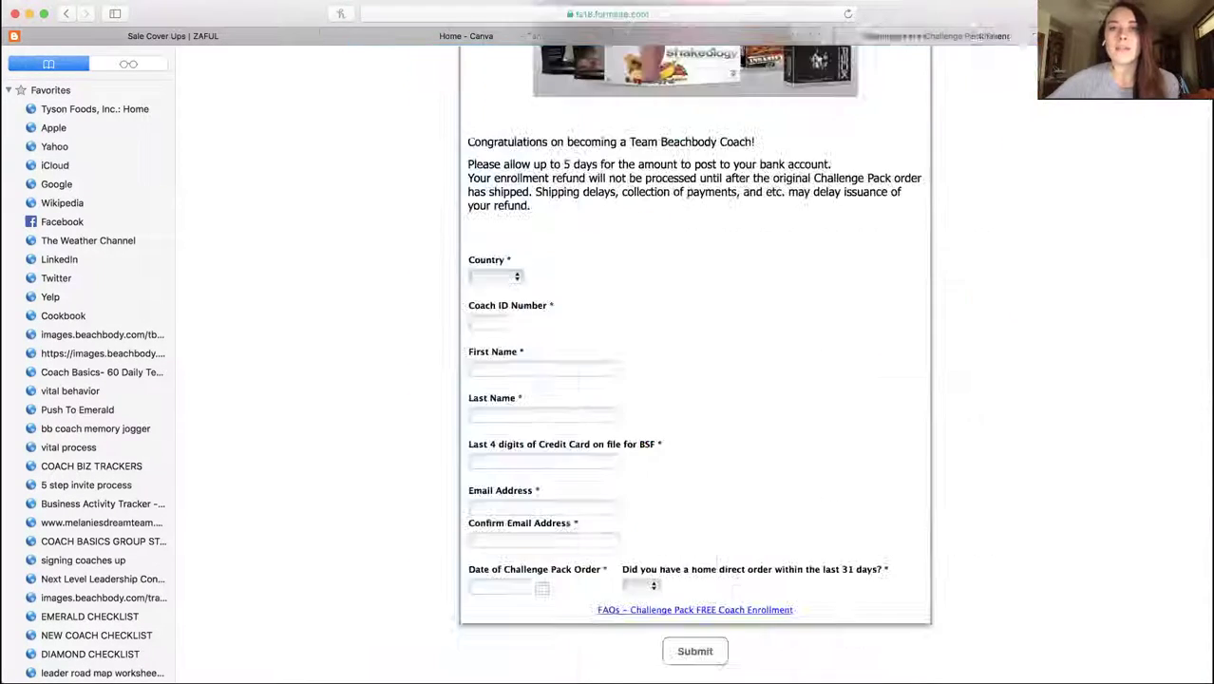